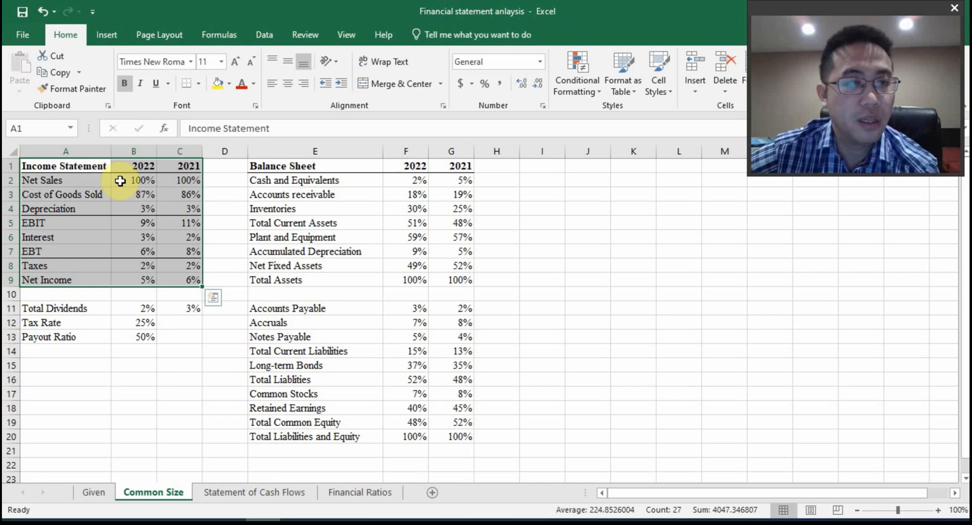
drag(85, 168, 176, 274)
click(254, 168)
drag(254, 167, 458, 278)
click(551, 304)
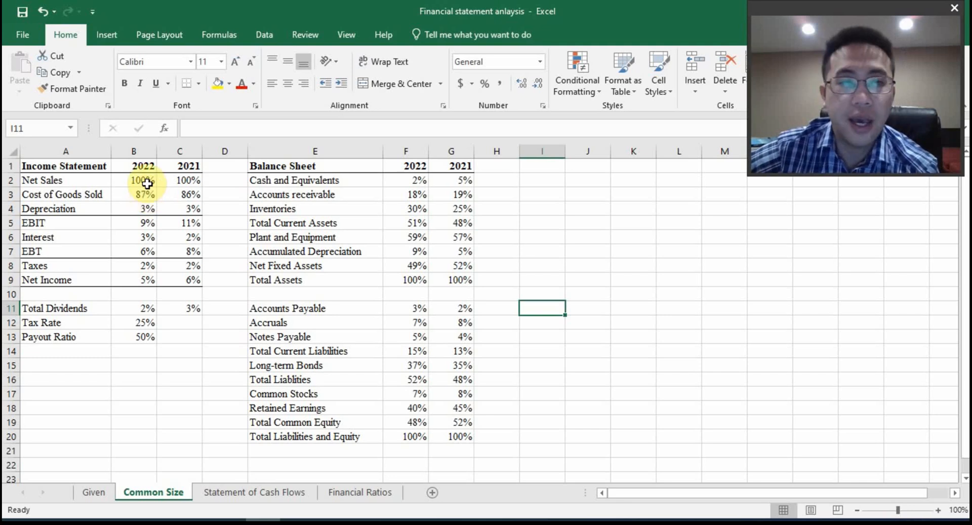
Step: Enter the 2022 Net Sales formula =Given!B2/Given!B2 in cell B2 of the Common Size sheet
click(147, 183)
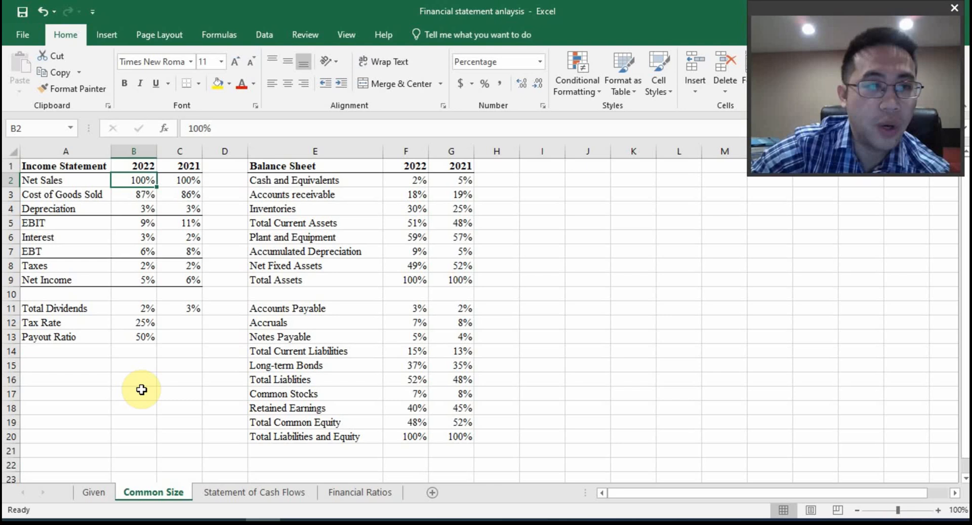
text(=)
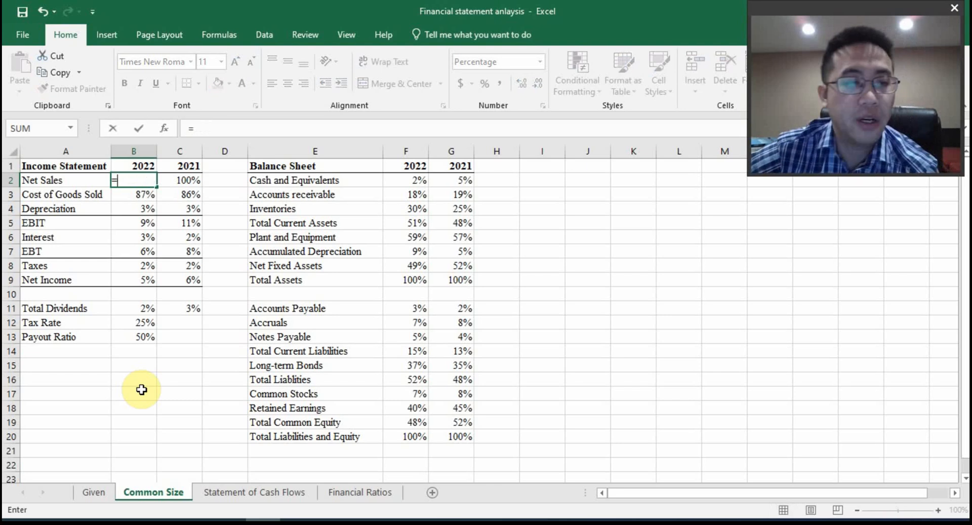
click(94, 492)
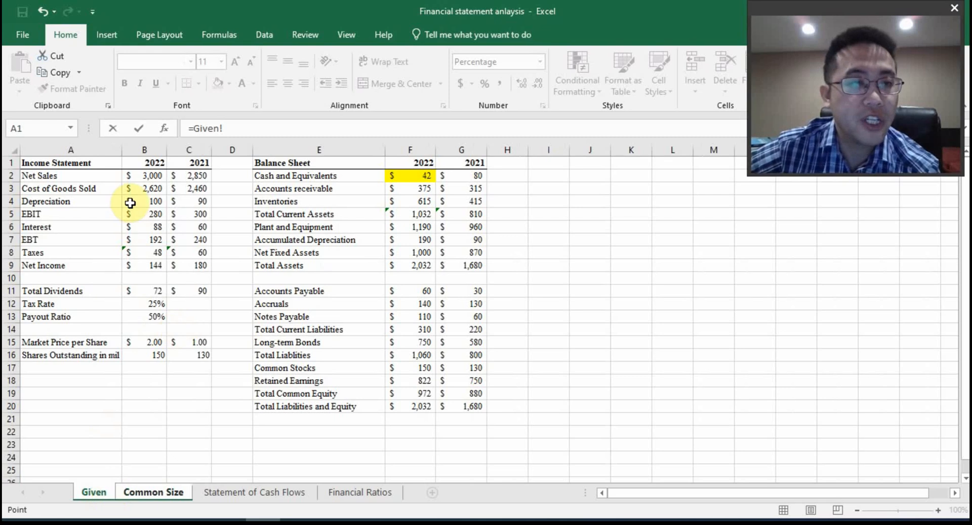
click(139, 174)
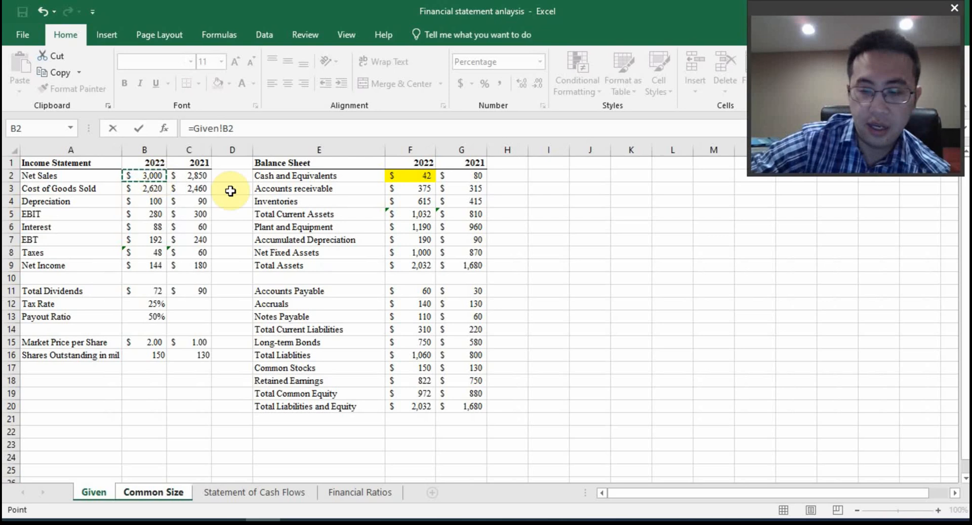
text(/)
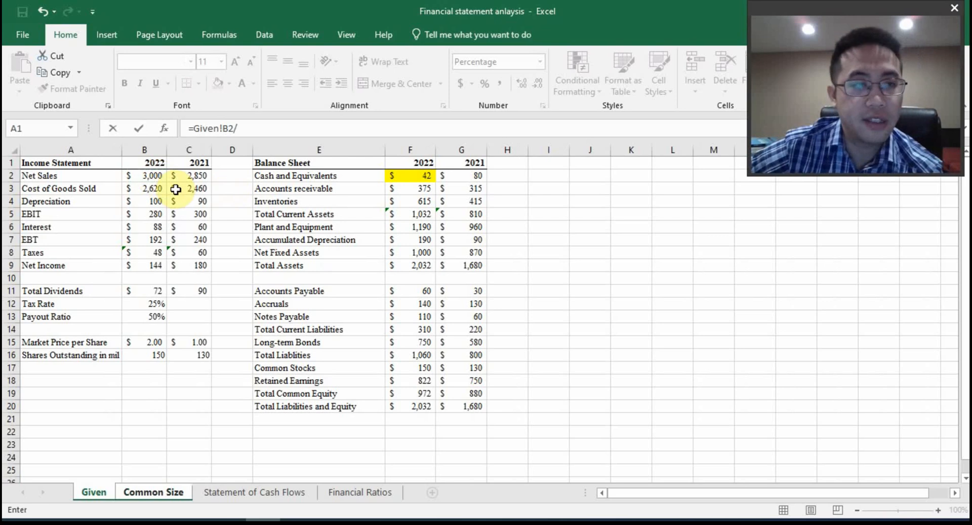
click(152, 175)
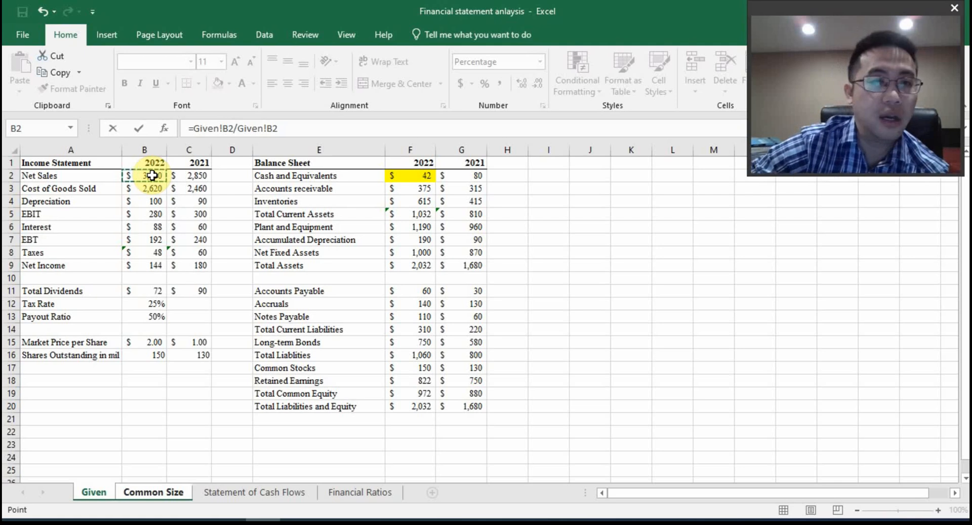
key(Return)
Step: Copy the 2022 Net Sales formula from B2 across to the 2021 column in C2
double_click(152, 175)
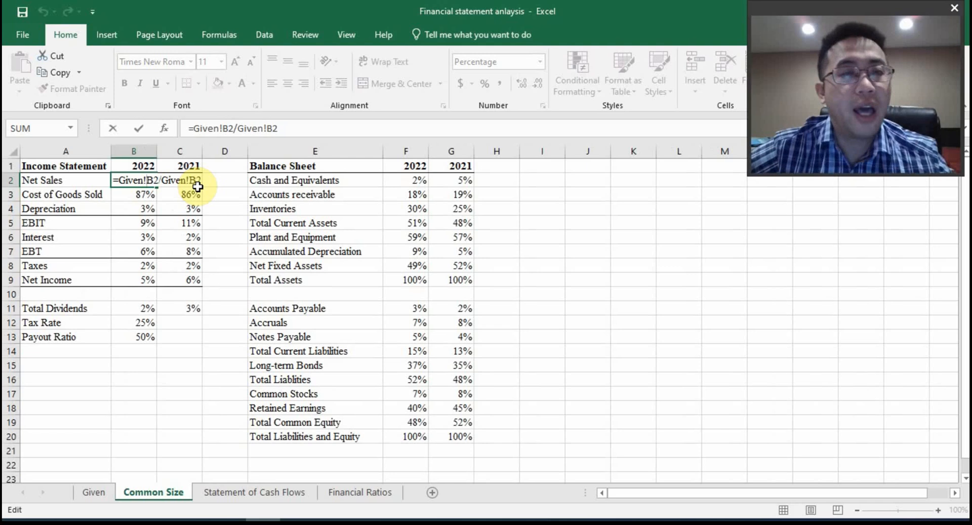
key(Escape)
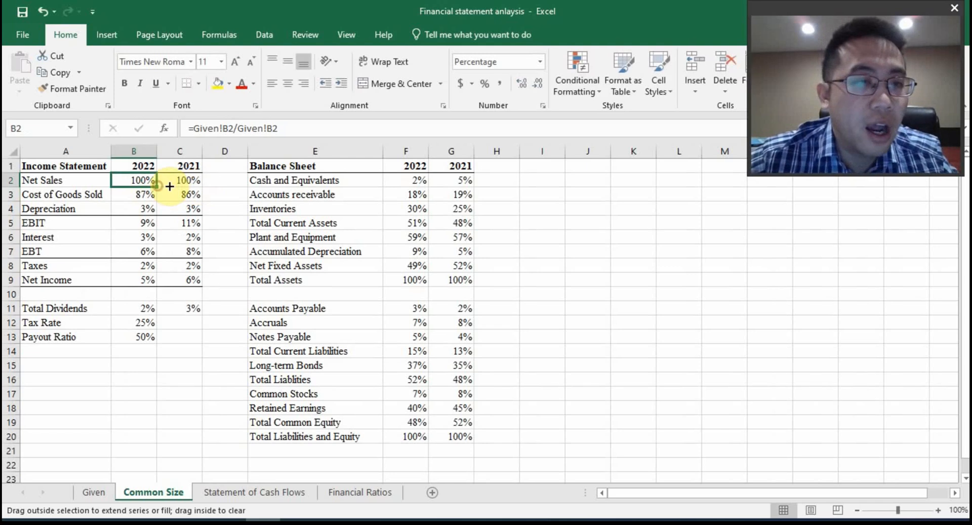
drag(182, 181, 184, 181)
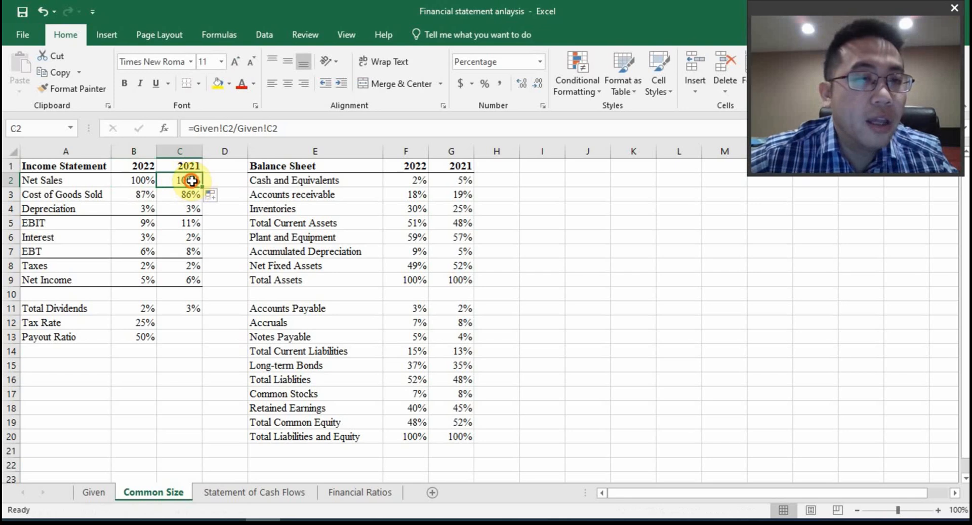
Step: Compare the Net Sales formulas in B2 and C2 to see how the cell references shift between years
double_click(193, 180)
key(Escape)
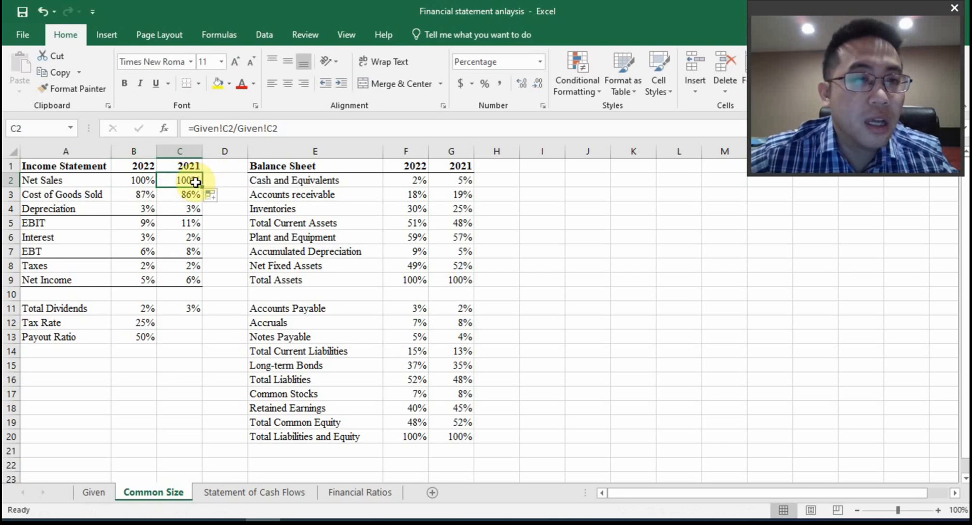
double_click(194, 181)
key(Escape)
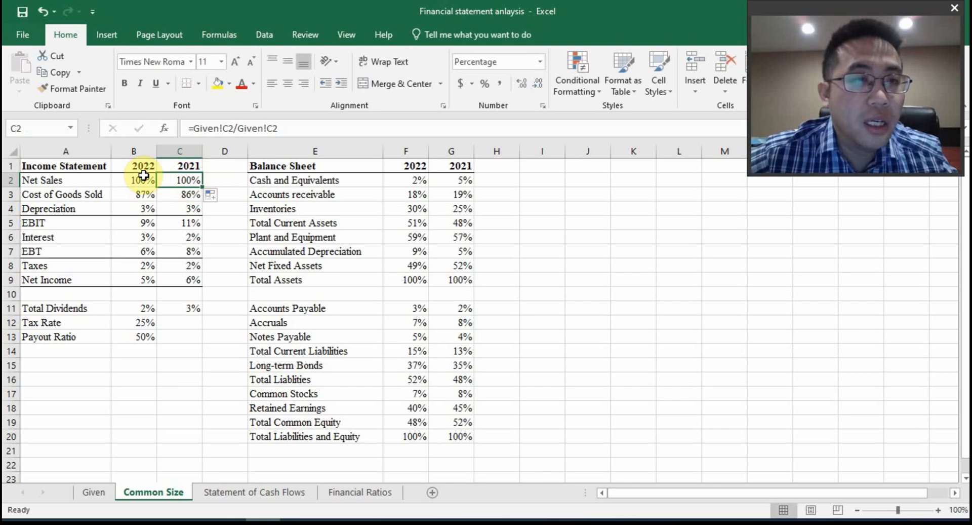
double_click(177, 179)
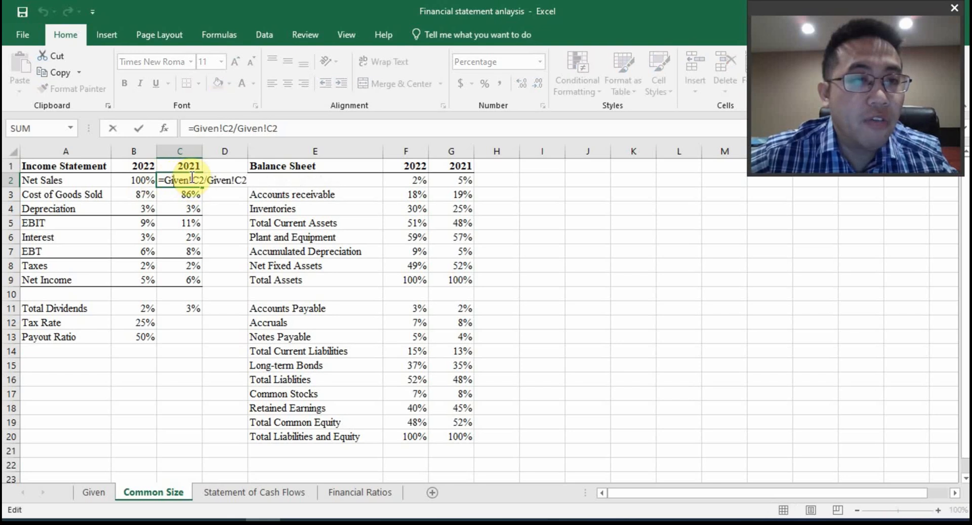
key(Escape)
double_click(147, 178)
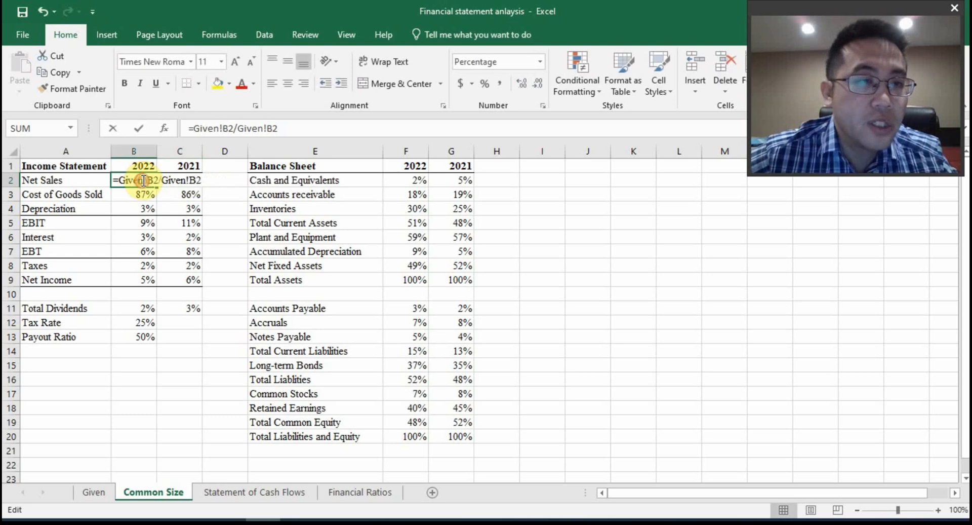
double_click(150, 179)
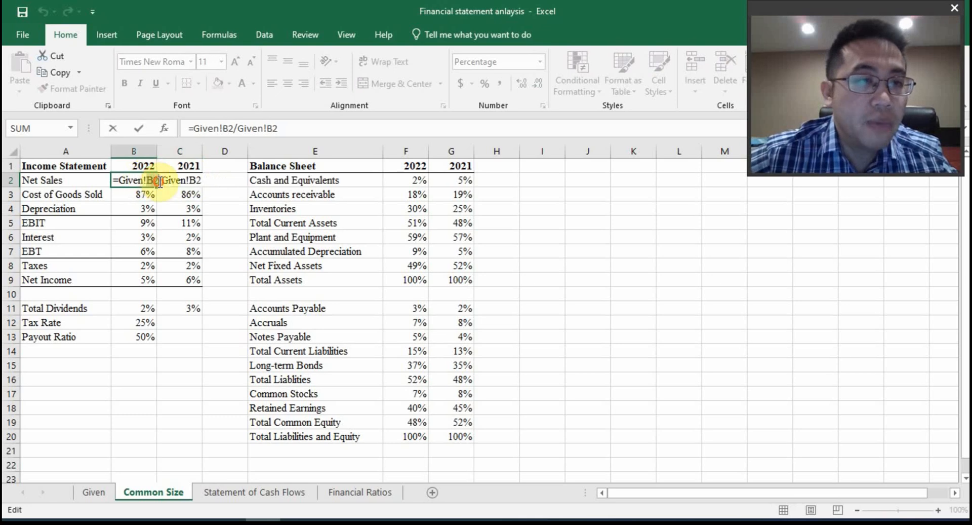
key(Tab)
double_click(188, 180)
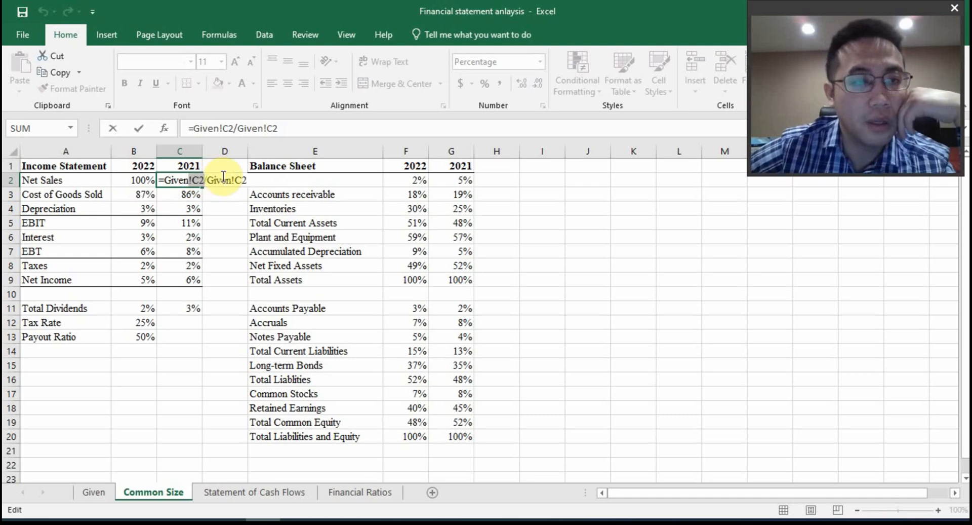
key(Escape)
Step: Enlarge the Given sheet to 130% and inspect its 2022 and 2021 Net Sales cells
click(94, 492)
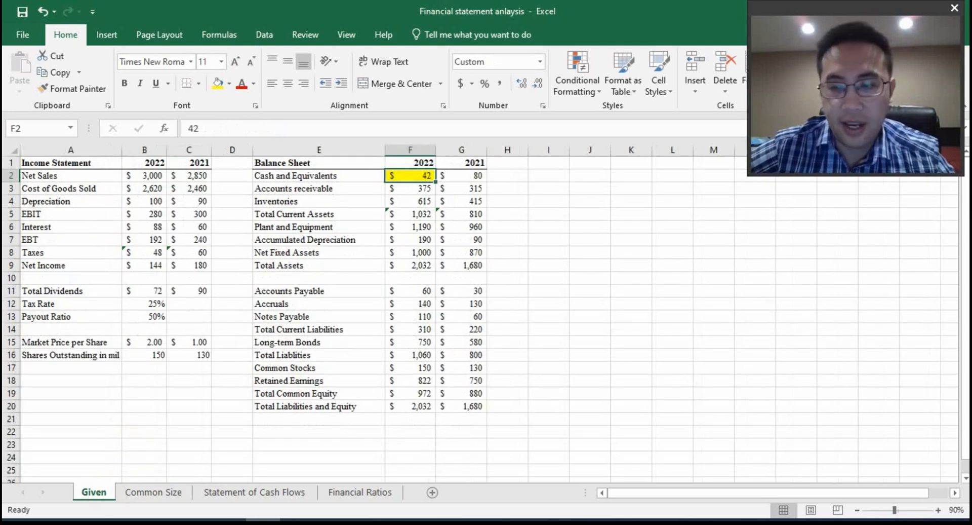
click(939, 510)
click(939, 509)
click(939, 510)
click(939, 509)
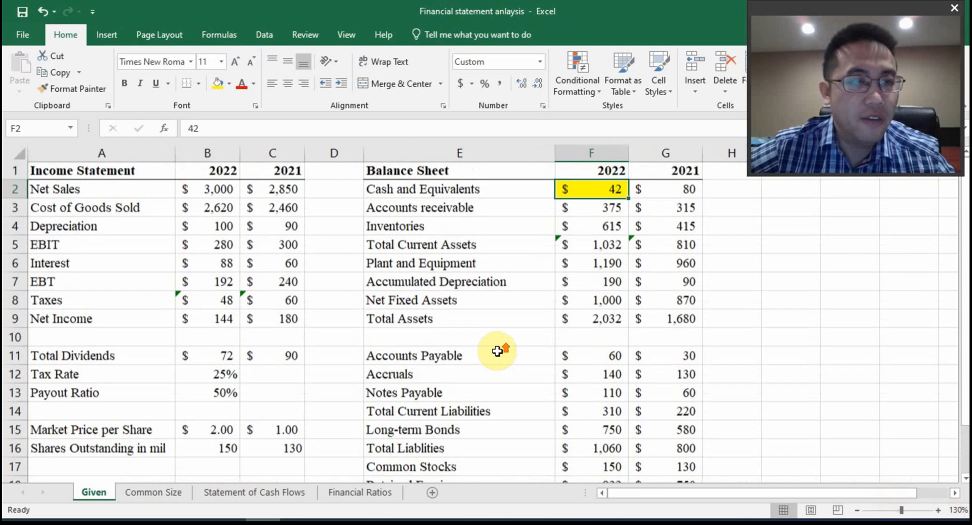
click(207, 191)
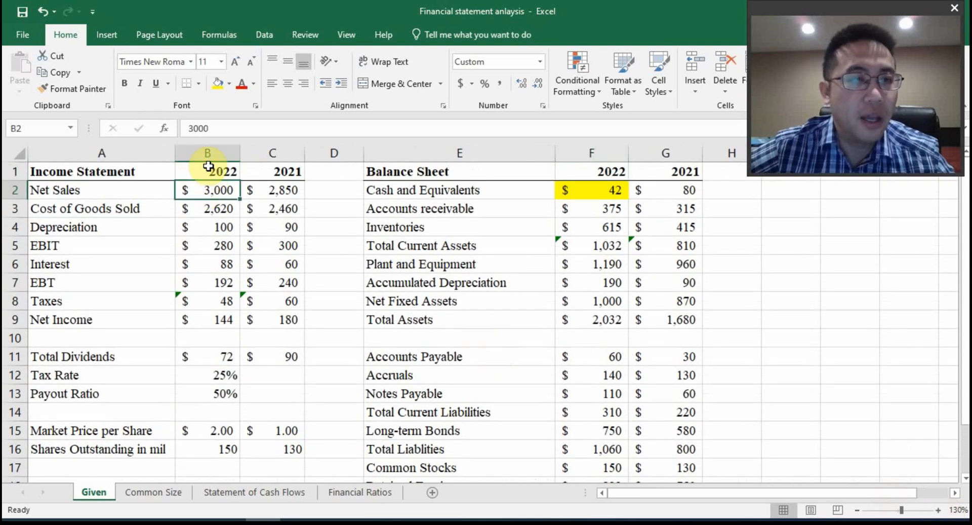
click(278, 193)
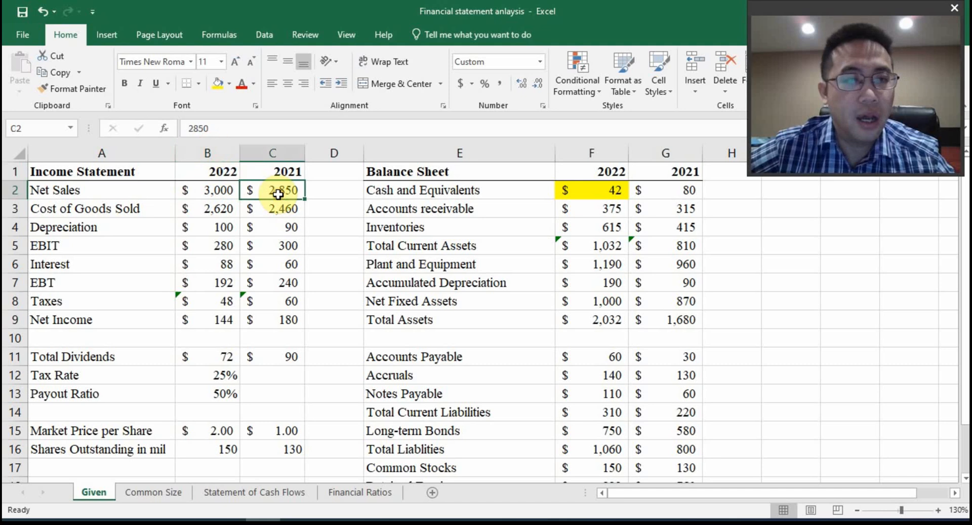
Step: Enter the 2022 Cost of Goods Sold formula =Given!B3/Given!B2 in cell B3 of the Common Size sheet
click(172, 493)
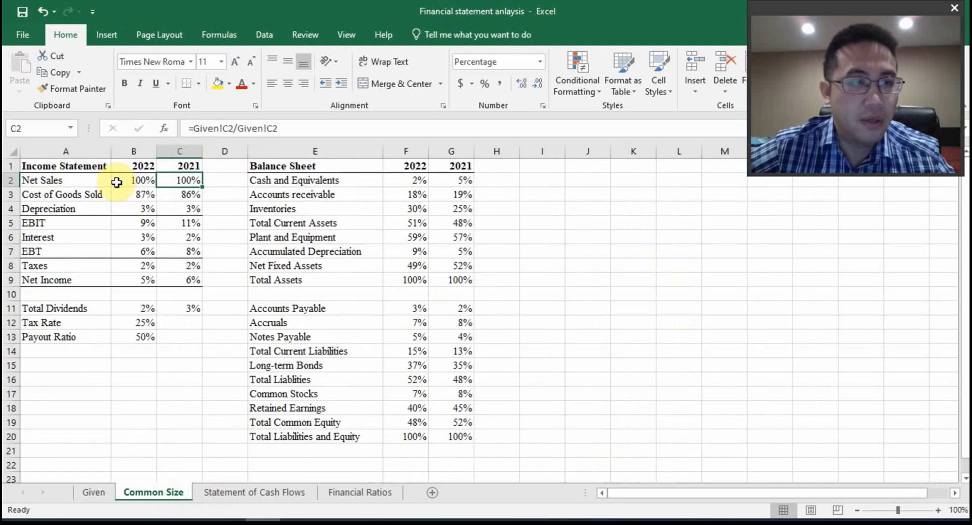
click(142, 195)
text(=)
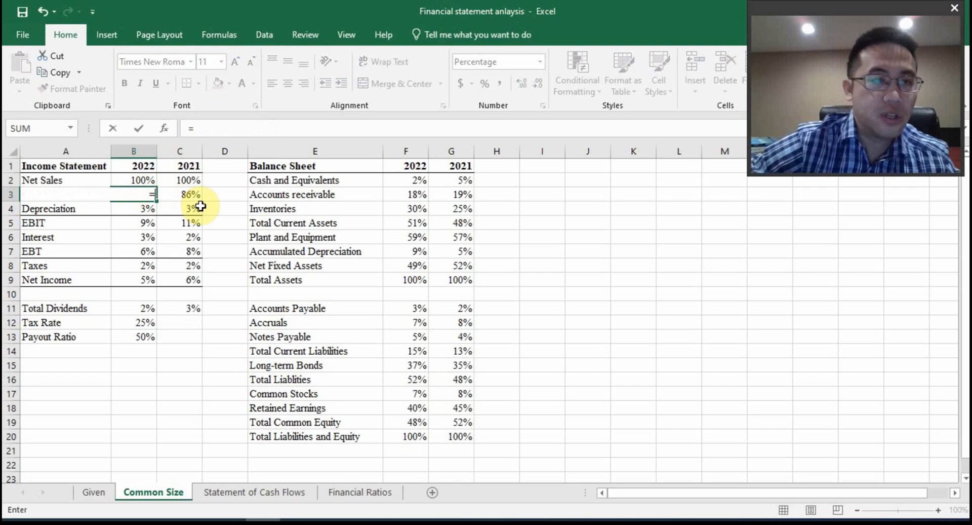
click(101, 493)
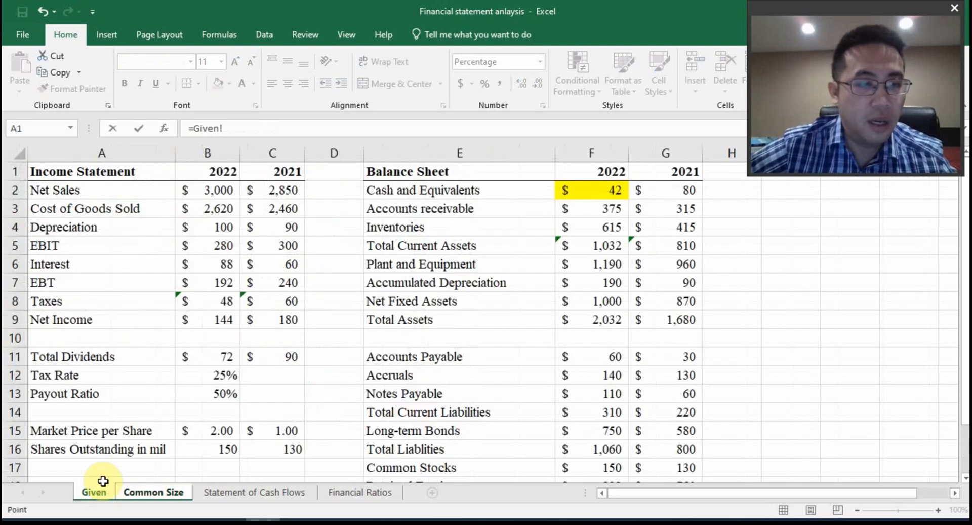
click(208, 210)
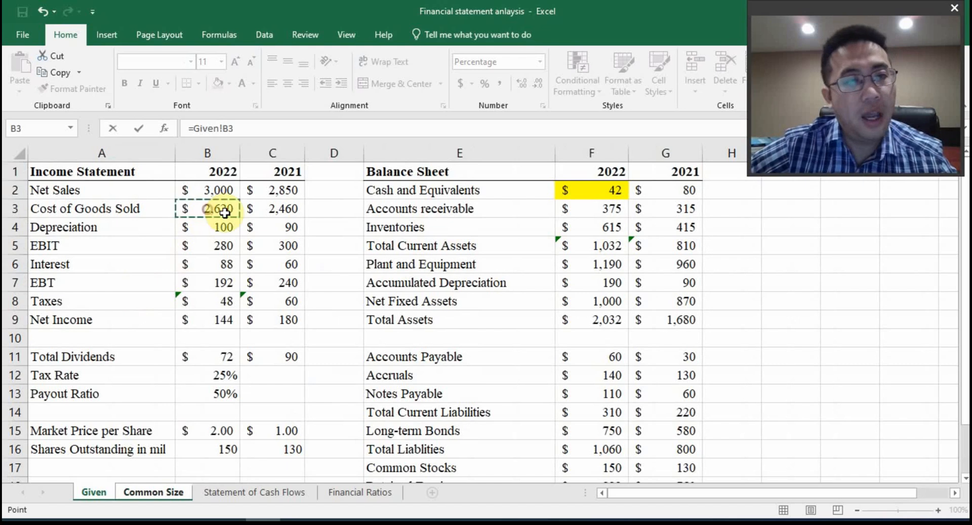
text(/)
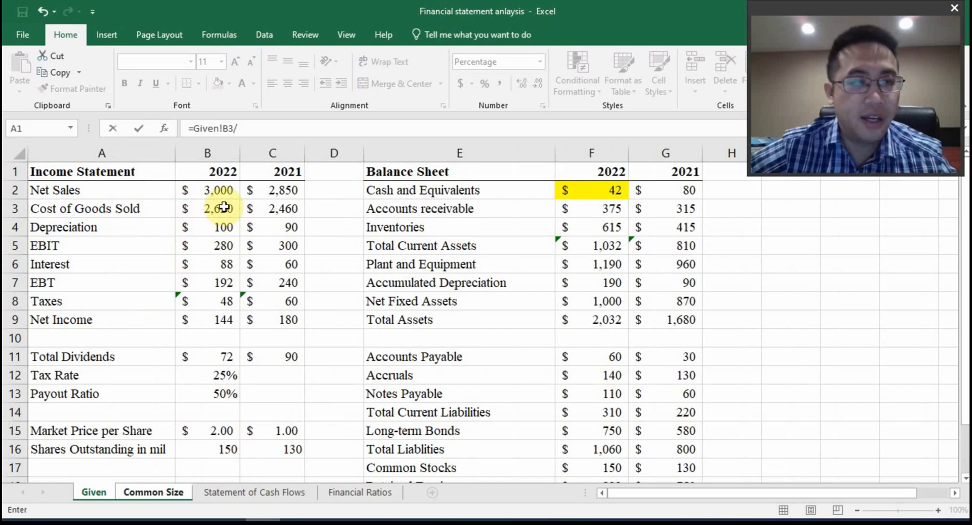
click(221, 188)
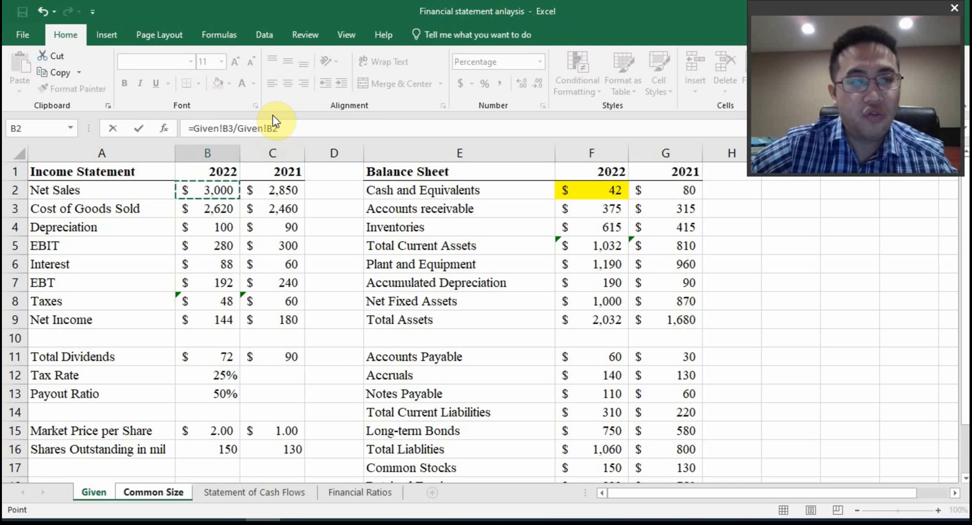
key(Return)
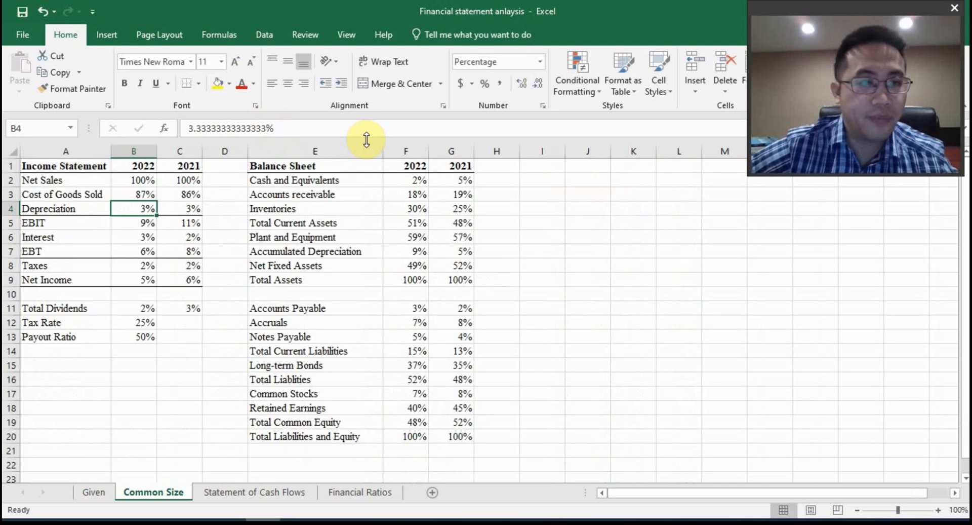
Step: Copy the Cost of Goods Sold formula from B3 to C3 for 2021 and check the copied references
click(141, 193)
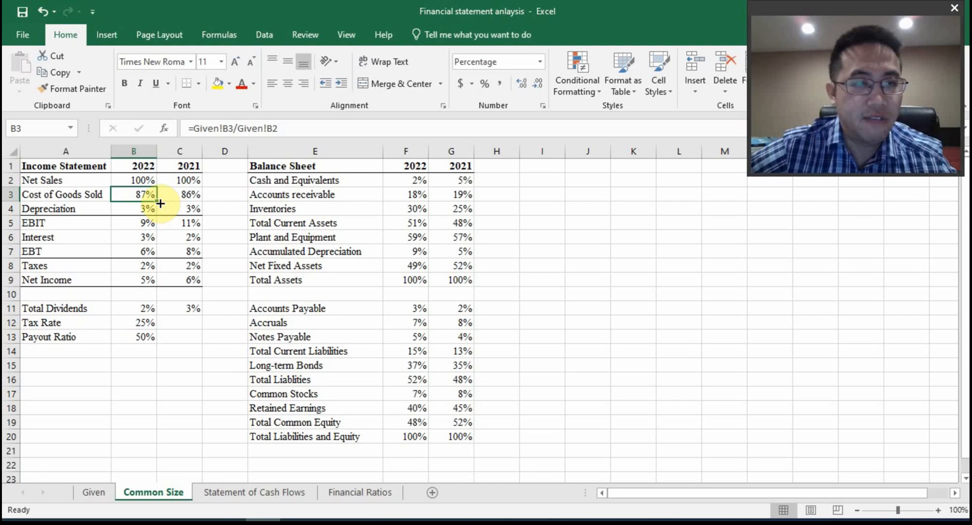
drag(160, 203, 200, 202)
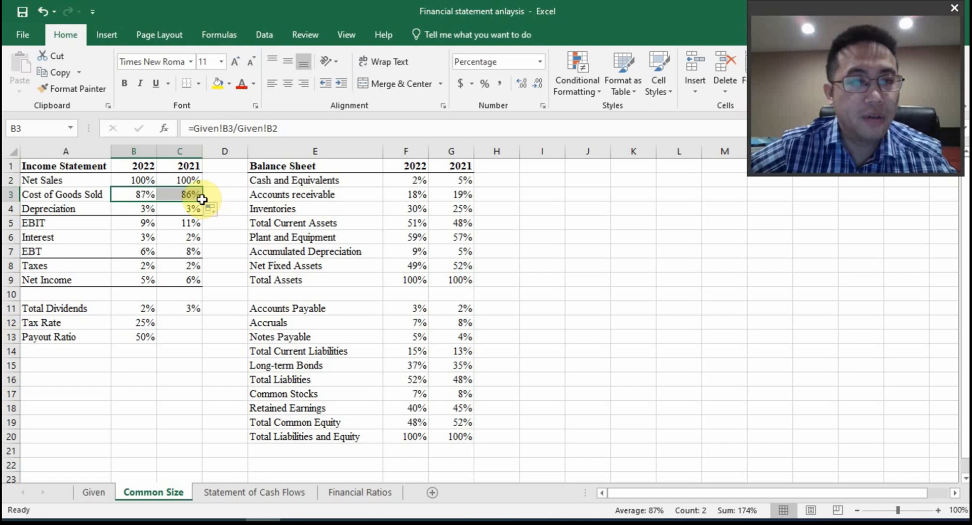
double_click(196, 197)
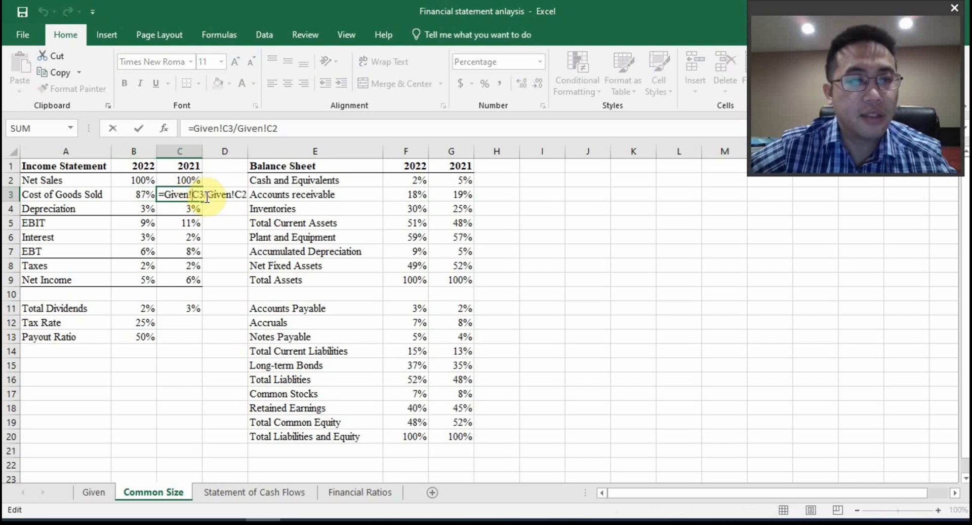
key(Escape)
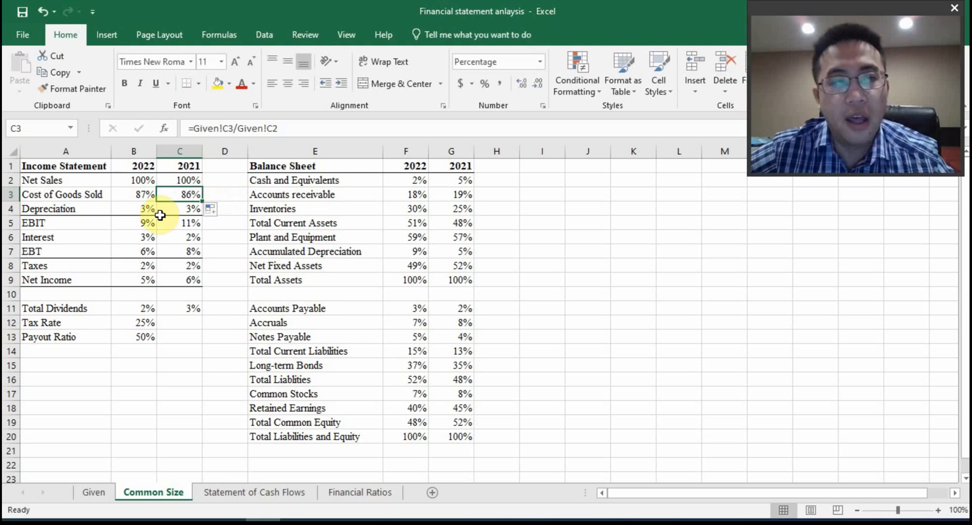
Step: Enlarge the Common Size sheet to 120% and open a second window of the workbook
click(146, 207)
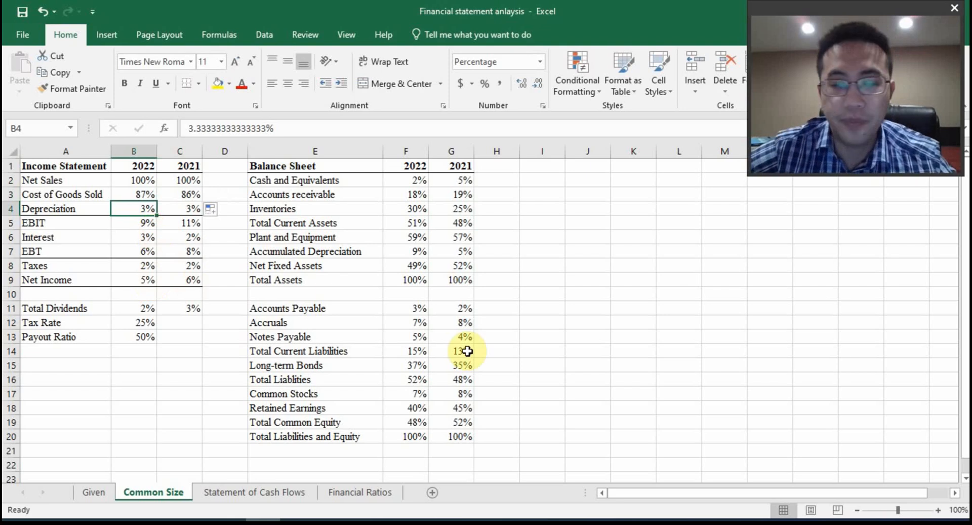
click(937, 510)
click(937, 510)
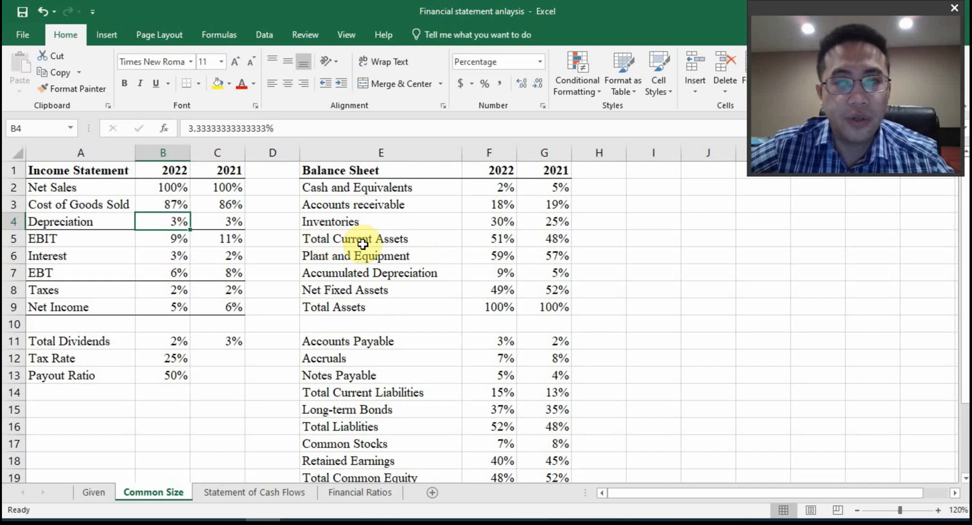
click(337, 38)
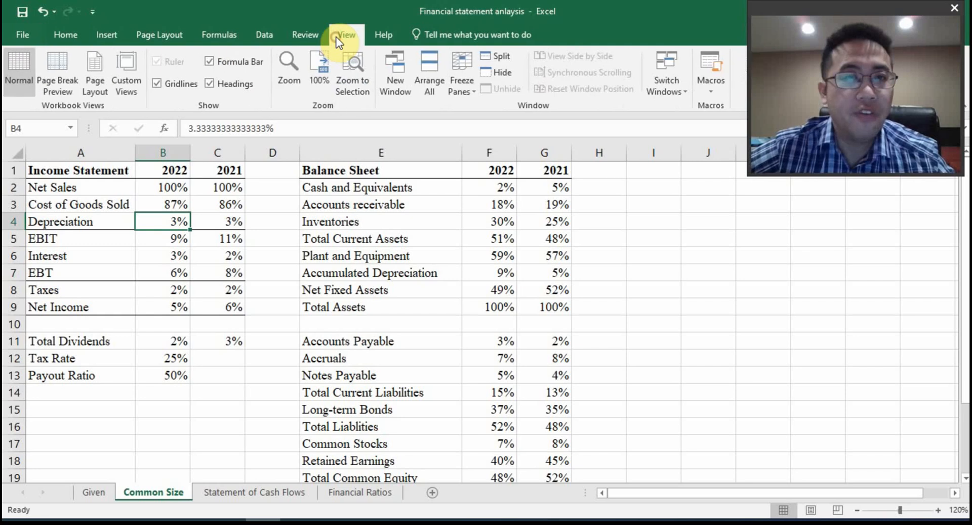
click(399, 77)
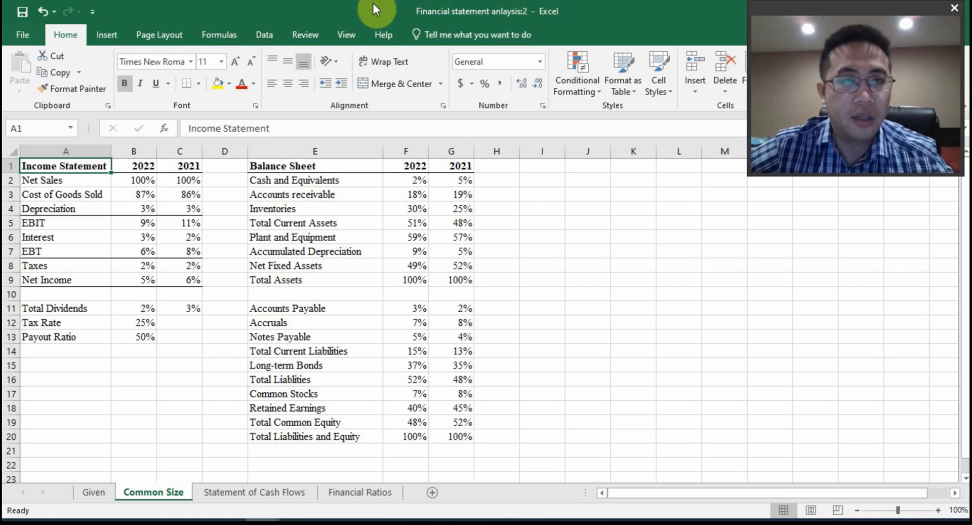
Step: Arrange the two windows of the workbook vertically, side by side
click(346, 34)
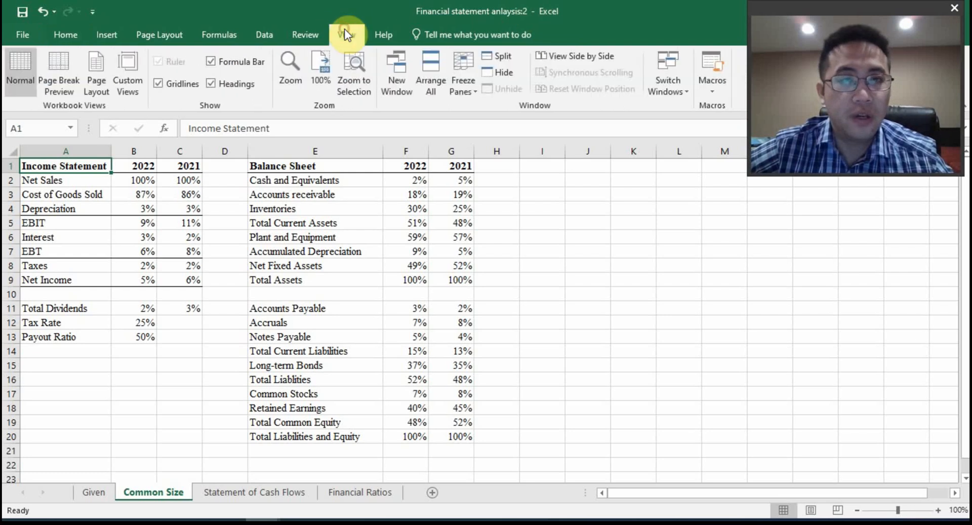
click(433, 80)
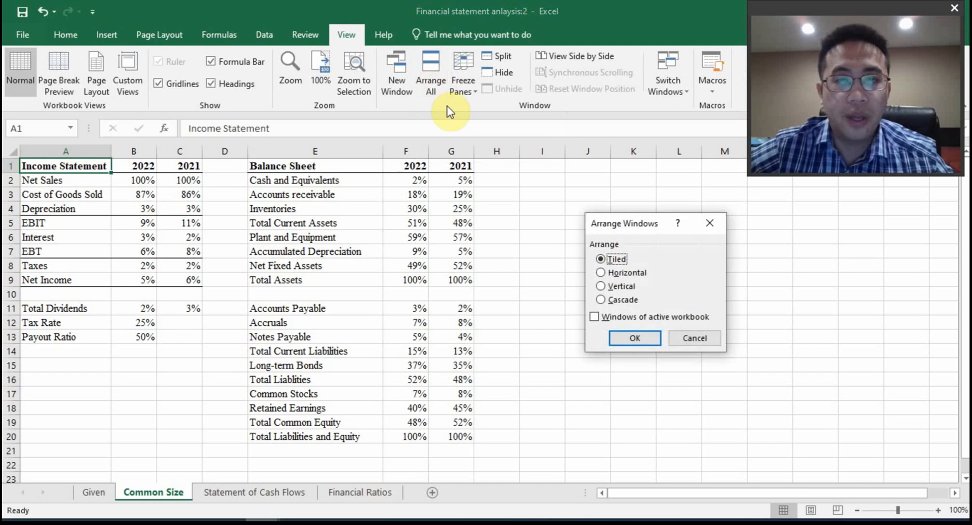
click(631, 285)
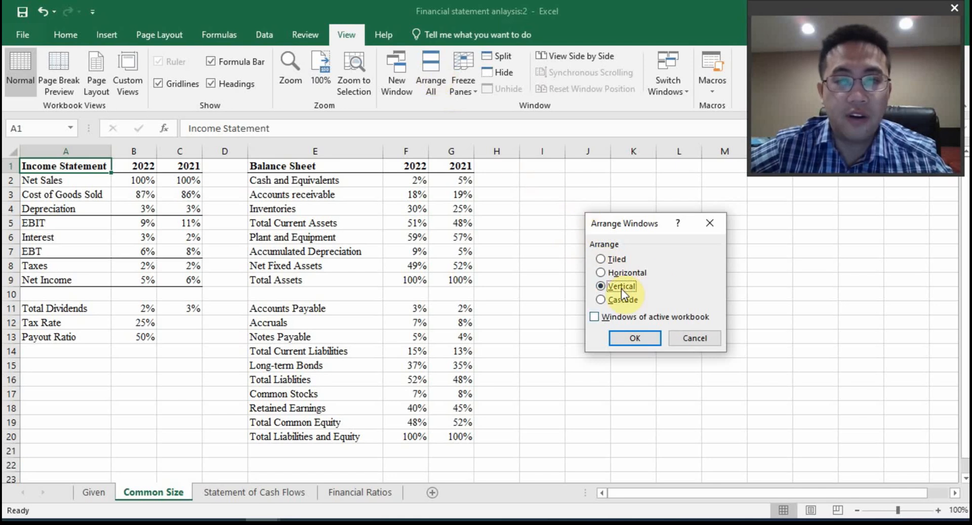
click(639, 334)
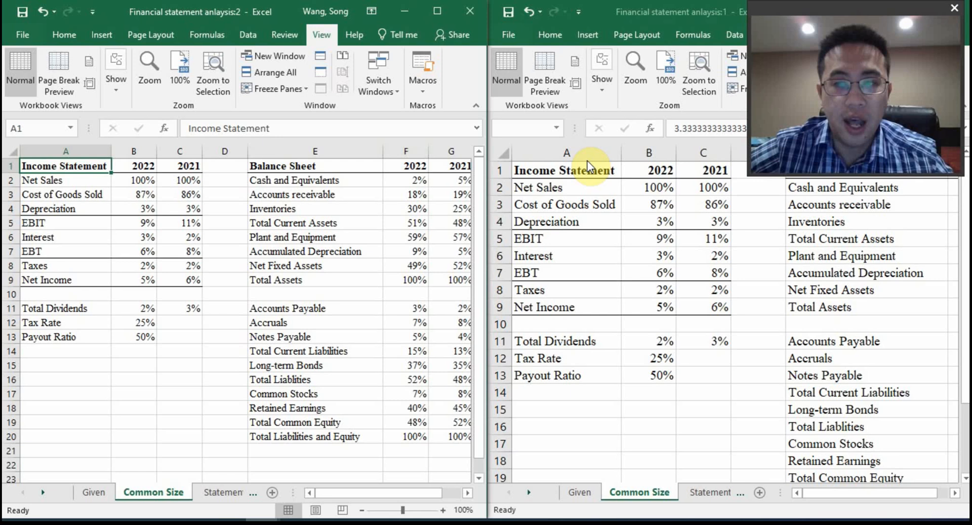
click(955, 9)
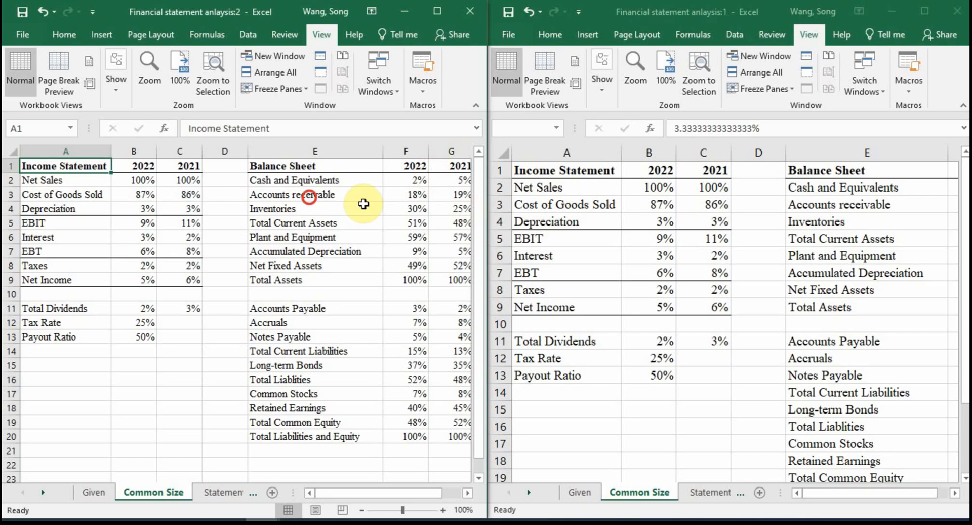
click(314, 195)
click(185, 195)
click(326, 218)
click(410, 195)
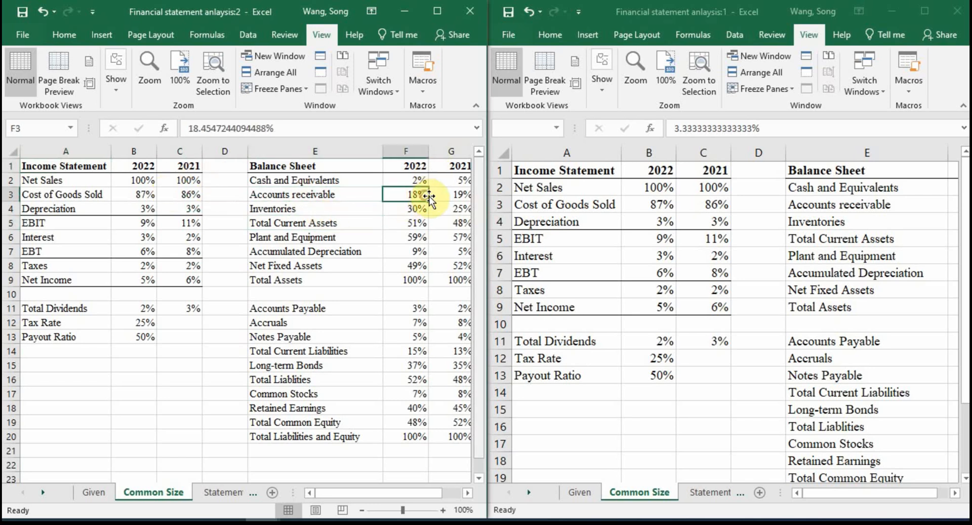
click(641, 221)
click(604, 208)
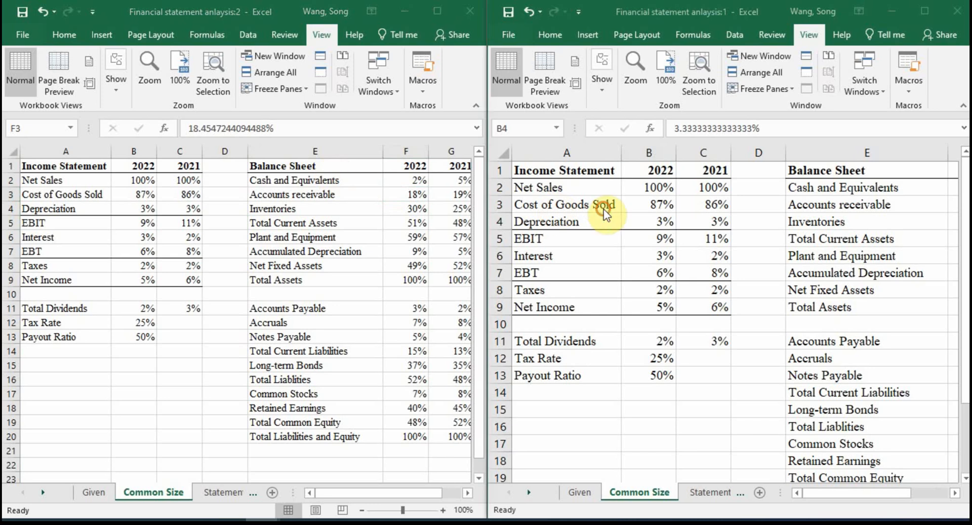
click(342, 232)
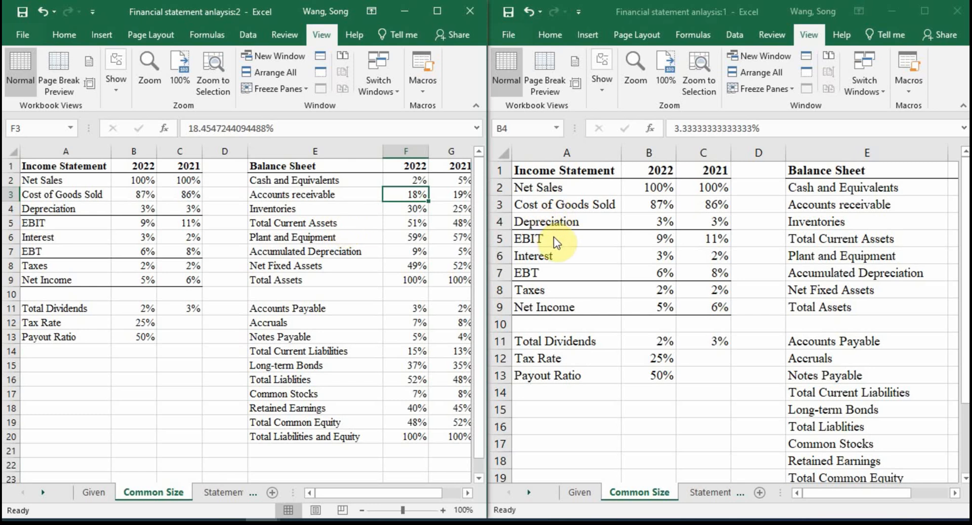
Step: Show the Given sheet in the first workbook window and enlarge the Common Size sheet in the second window to 110%
click(578, 493)
click(578, 494)
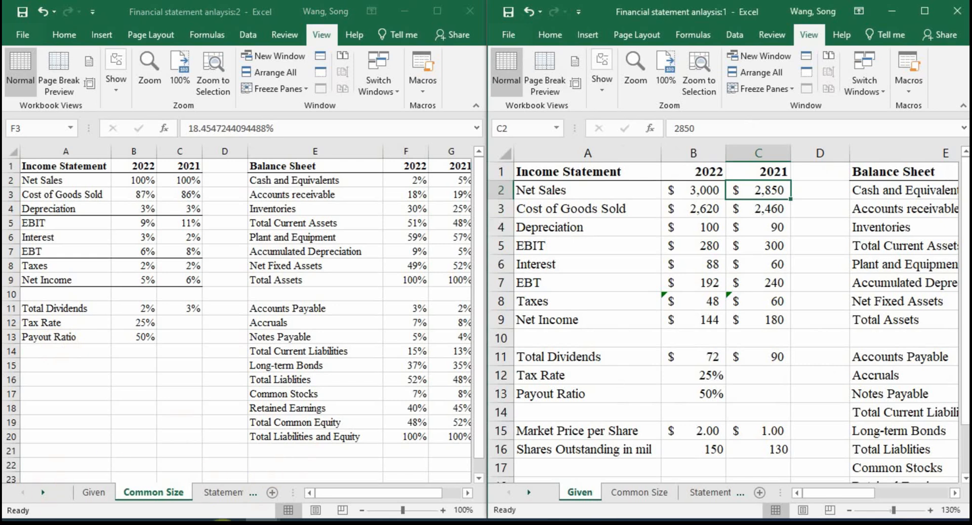
click(310, 497)
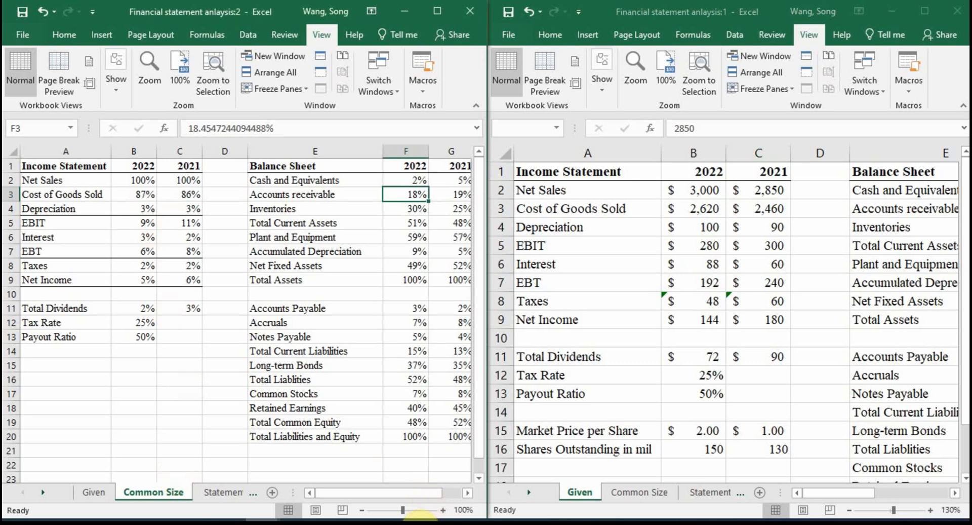
click(443, 510)
scroll(206, 314, up, 1)
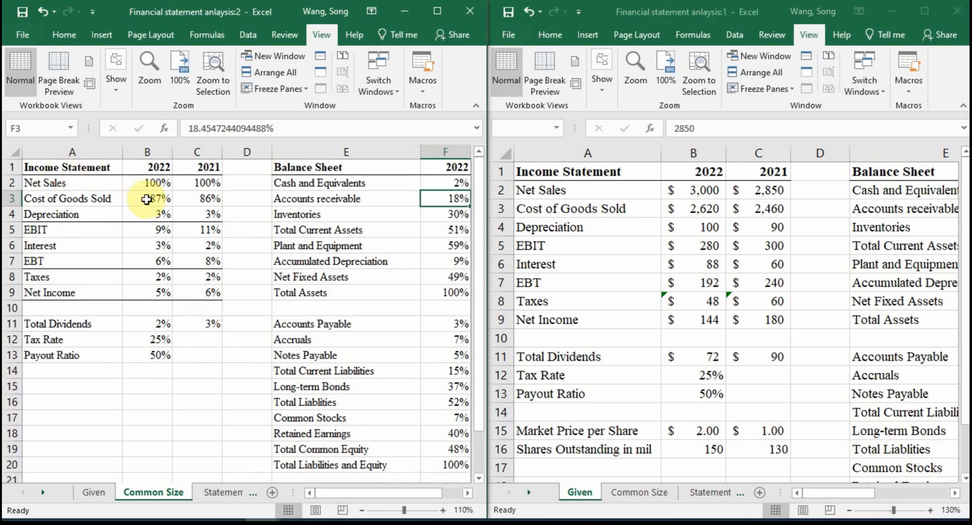
Step: Enter the 2022 Net Sales formula =Given!B2/Given!B2 in cell B2 of the Common Size sheet
click(154, 183)
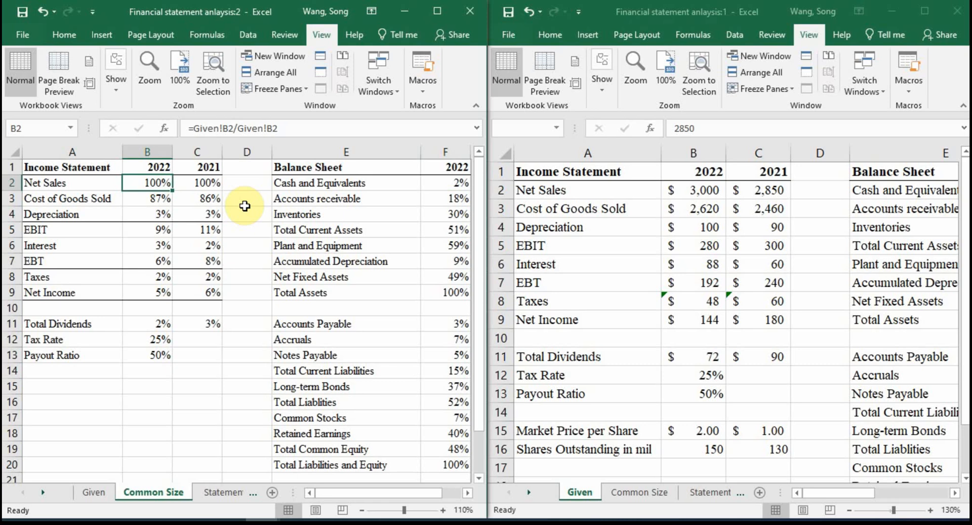
text(=)
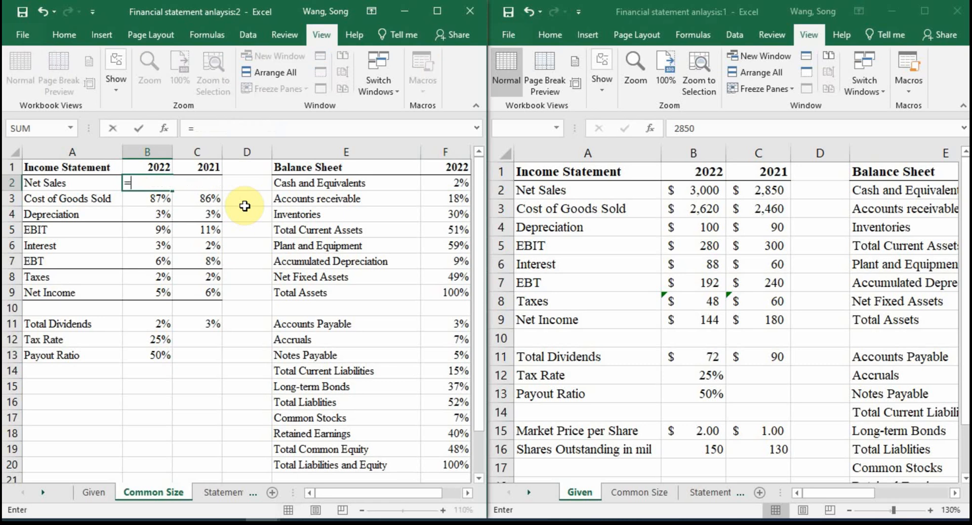
click(700, 193)
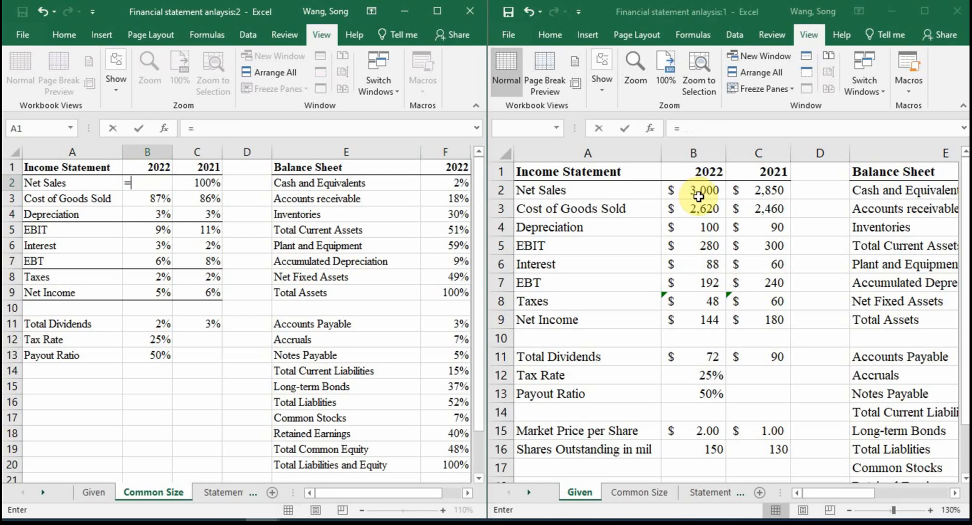
text(/)
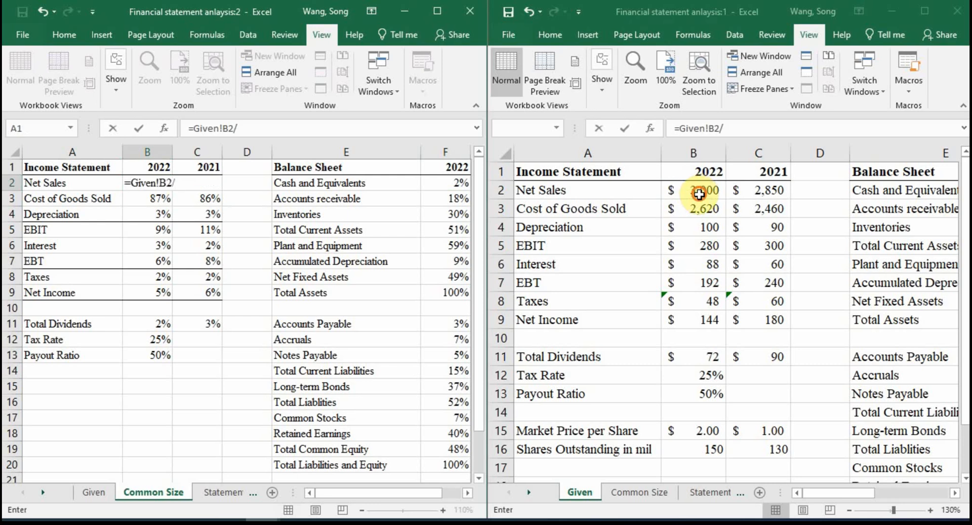
click(699, 194)
key(Return)
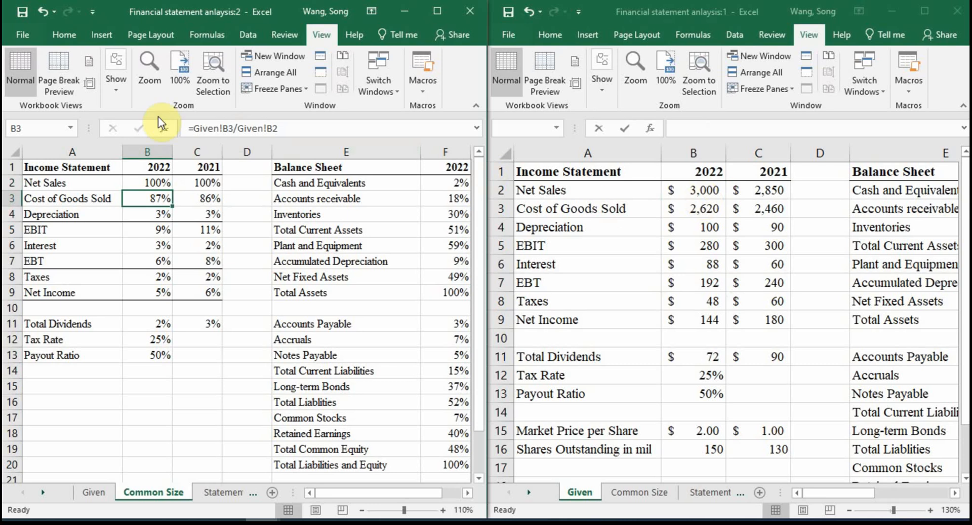
Step: Copy the Net Sales formula from B2 to C2 and down to row 3, and check the references copied into B3
click(147, 182)
drag(172, 190, 202, 183)
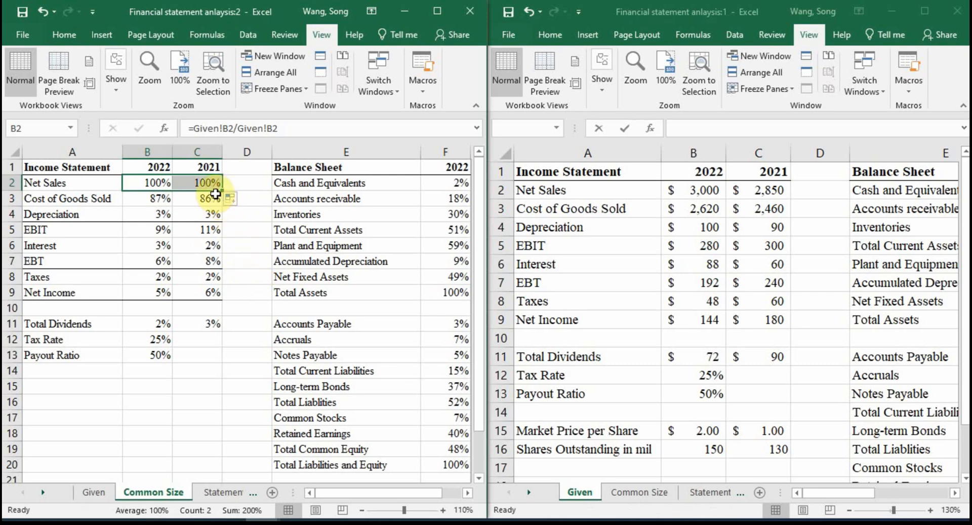
drag(222, 191, 218, 200)
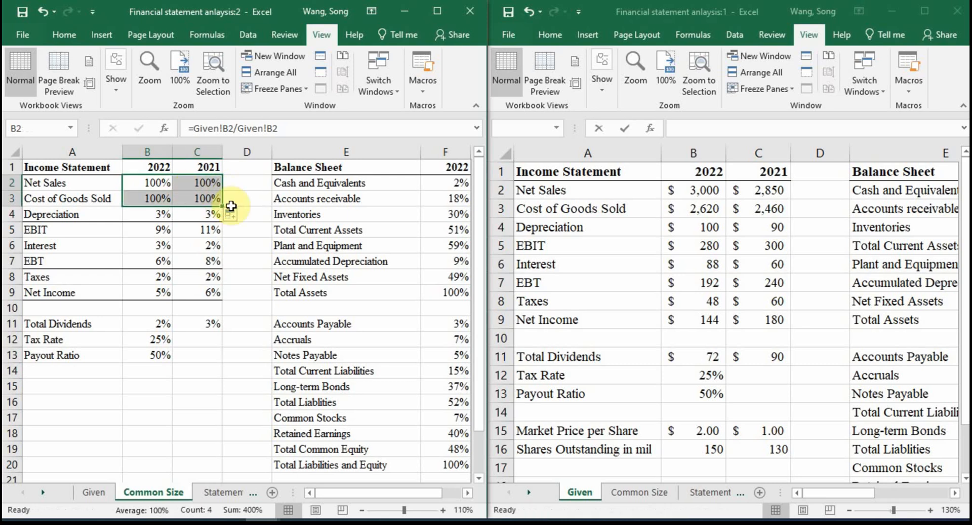
double_click(161, 199)
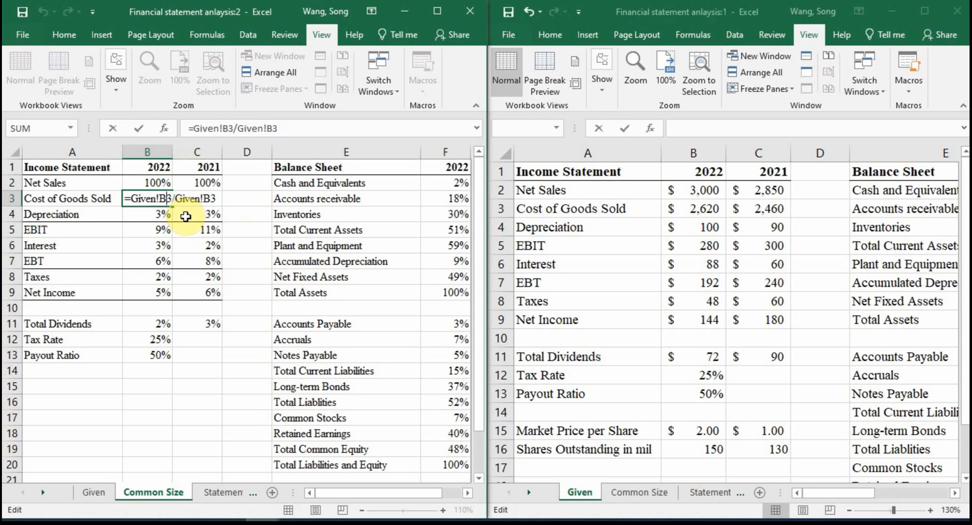
key(Escape)
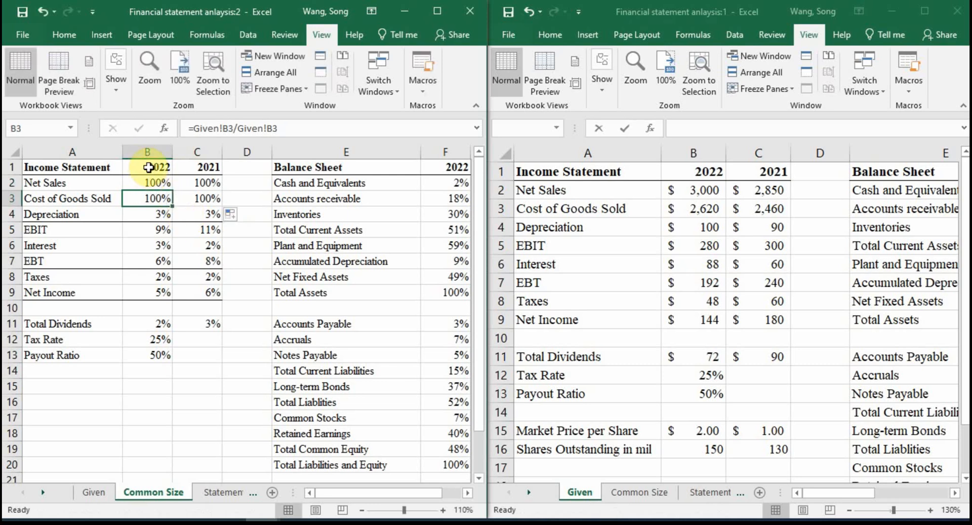
drag(149, 168, 174, 304)
drag(158, 297, 158, 297)
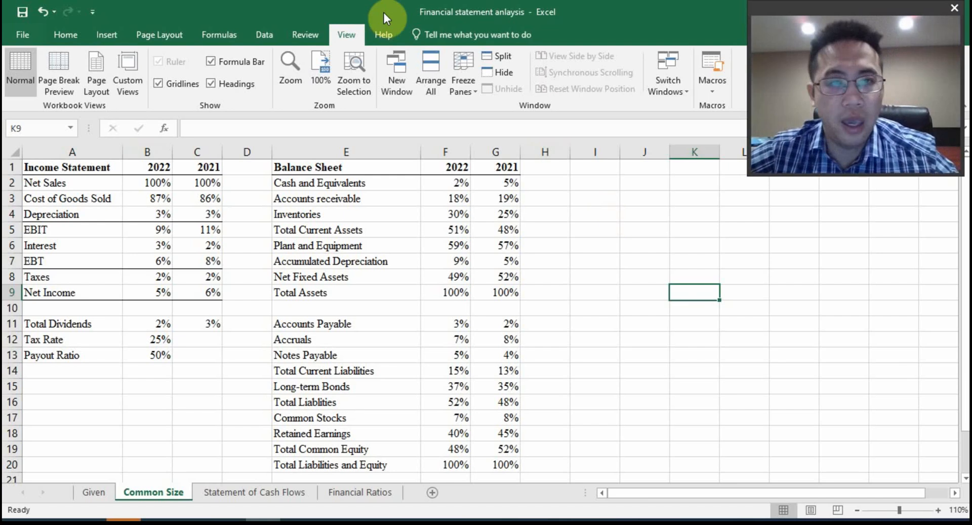
Step: Open a second window of the workbook and maximize it
click(396, 73)
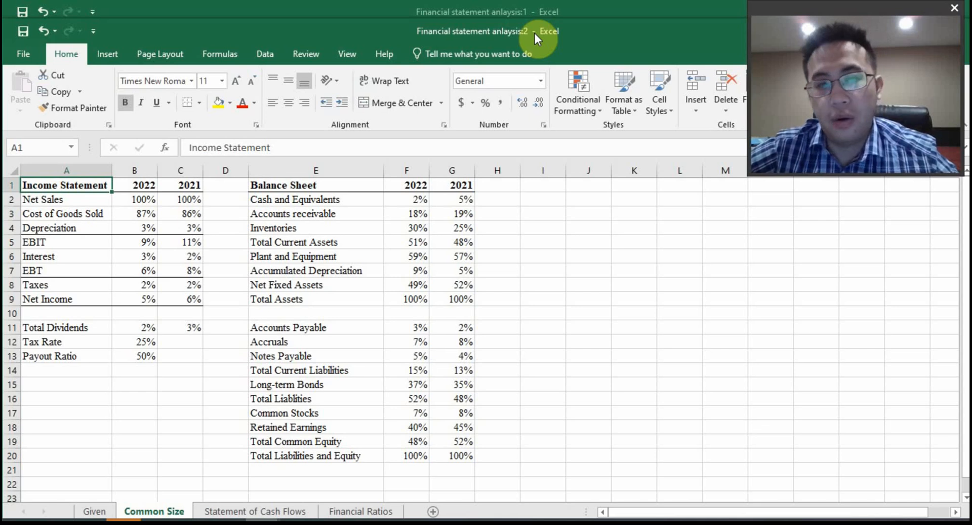
double_click(535, 34)
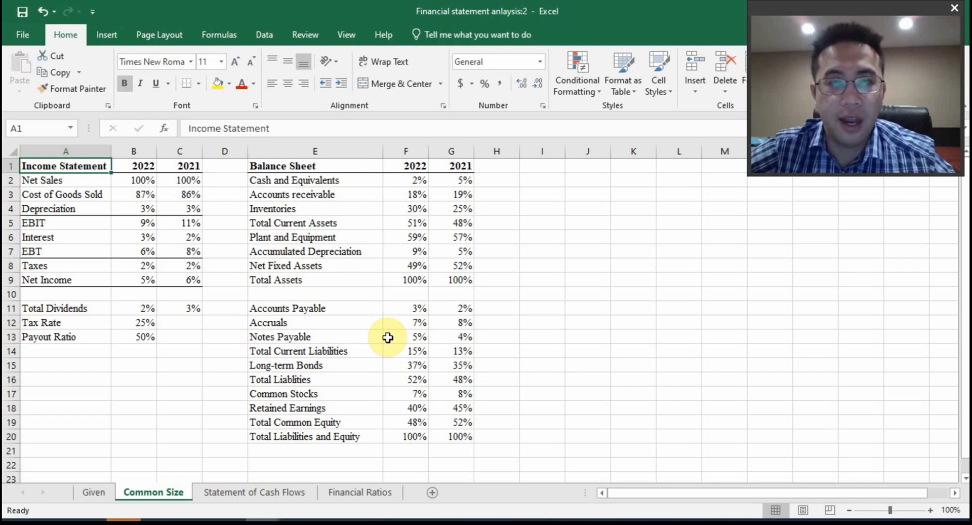
click(628, 349)
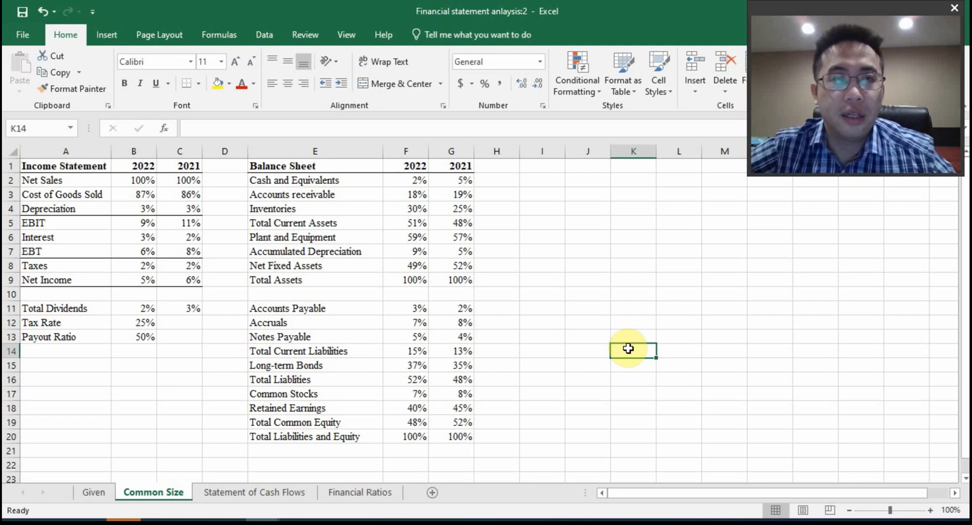
Step: Arrange both workbook windows with the Vertical option so they sit side by side
click(343, 30)
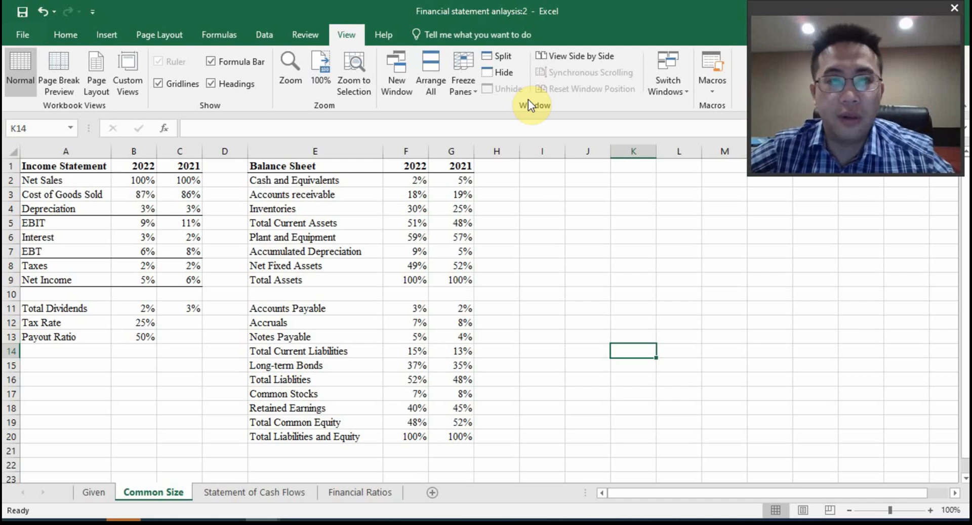
click(436, 68)
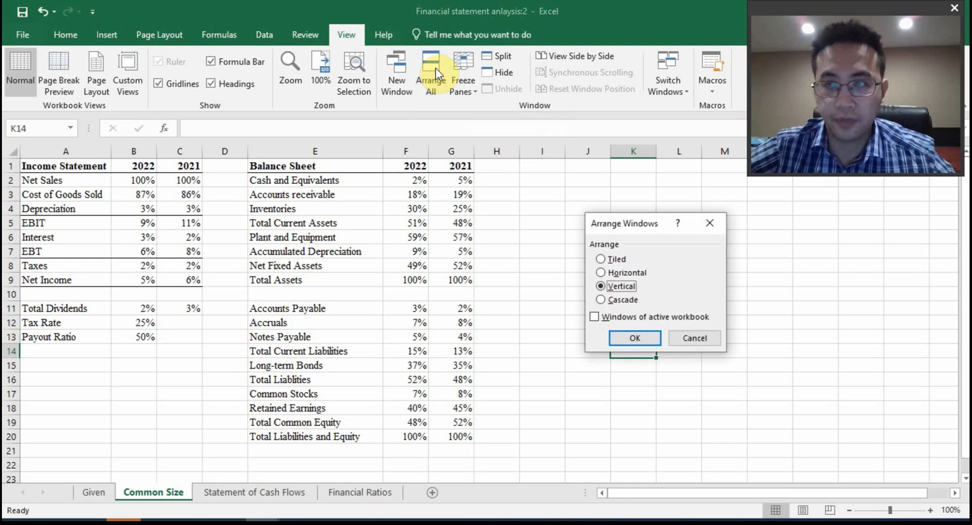
click(639, 333)
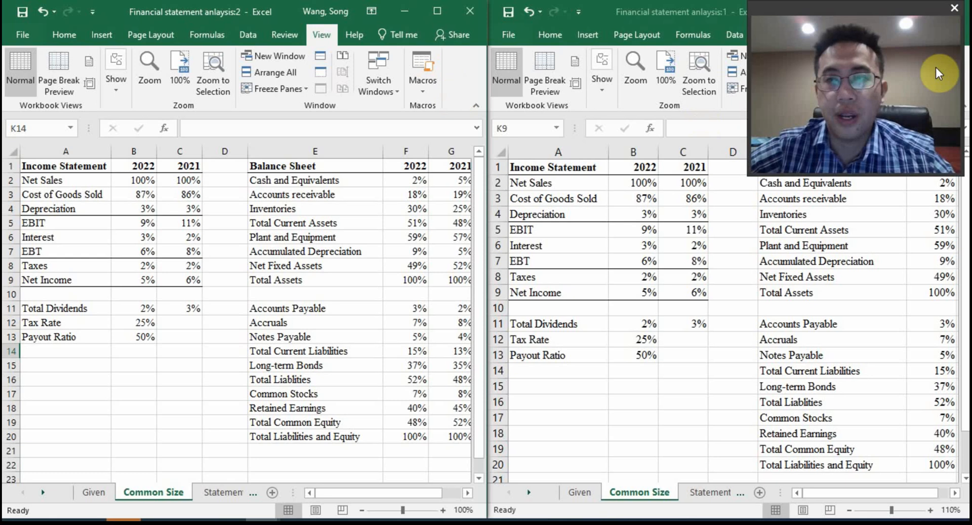
click(955, 8)
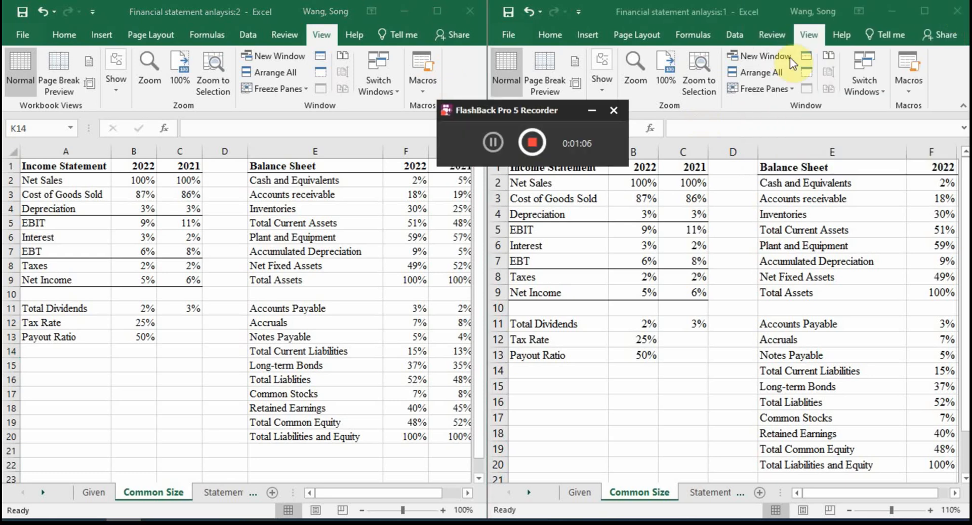
click(596, 114)
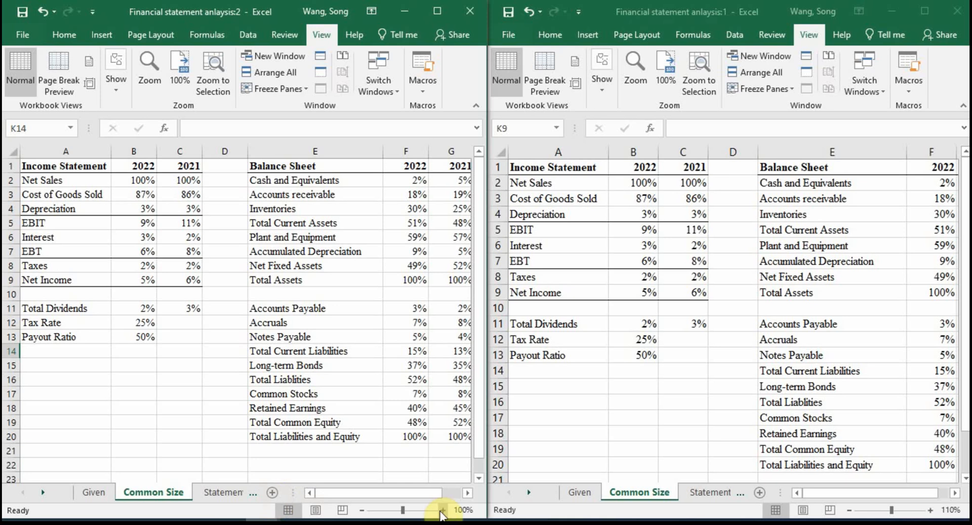
Step: Enlarge the Common Size sheet to 130% in the second workbook window
click(442, 511)
click(442, 510)
click(441, 510)
scroll(278, 423, up, 3)
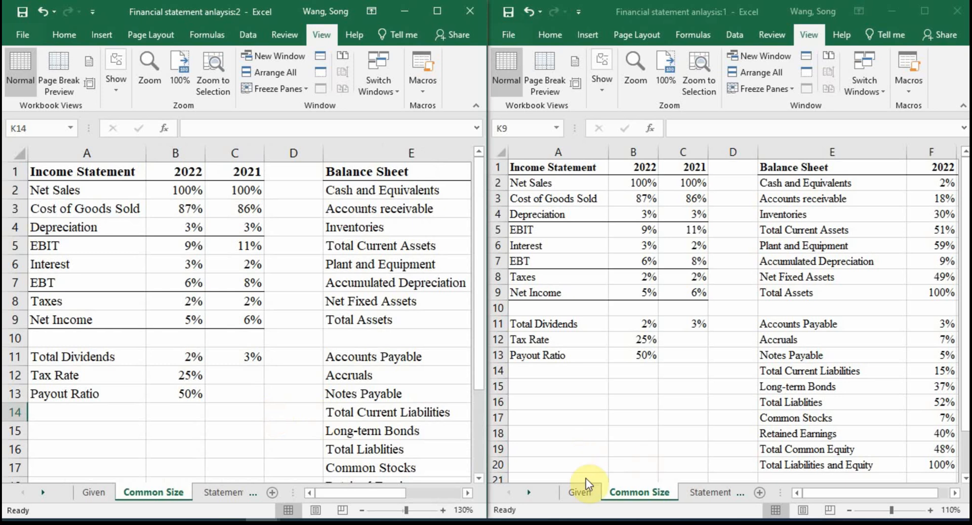
Step: Show the Given sheet in the first workbook window and enlarge it to 130%
click(592, 495)
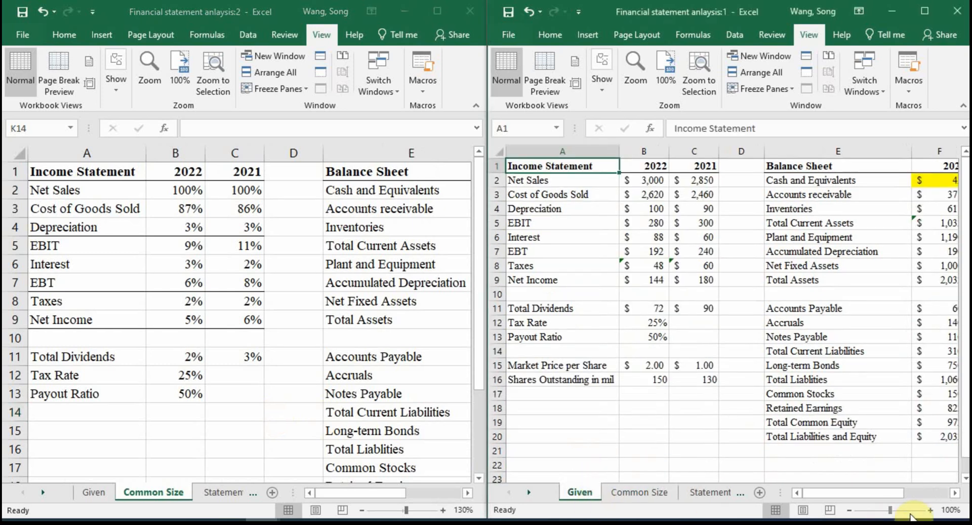
click(930, 510)
click(931, 510)
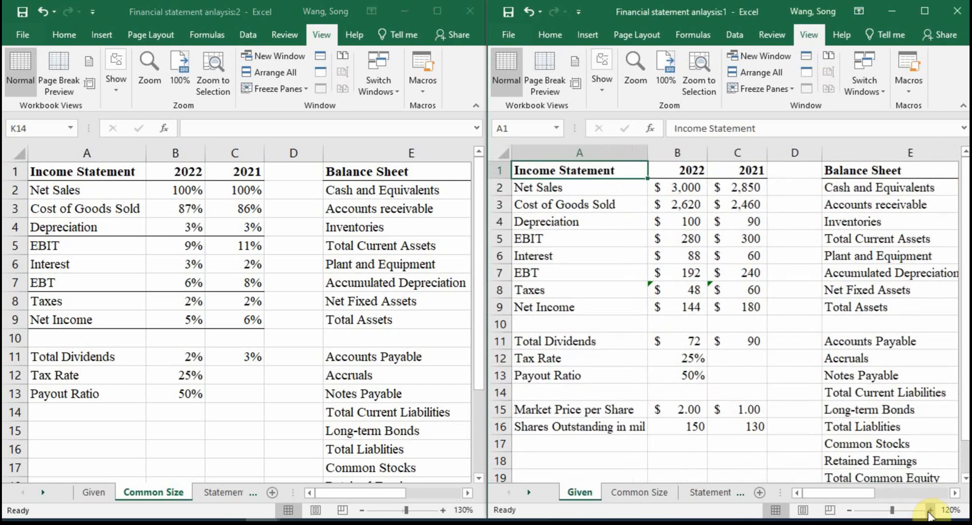
click(930, 510)
click(759, 299)
click(760, 300)
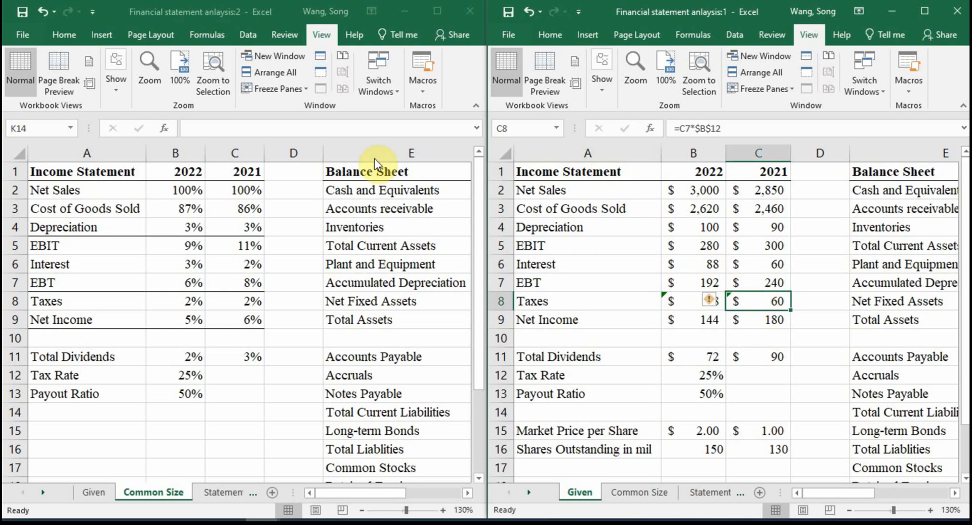
Step: Enter =Given!B2/Given!B2 as the 2022 Net Sales ratio in B2 of the Common Size sheet
click(181, 192)
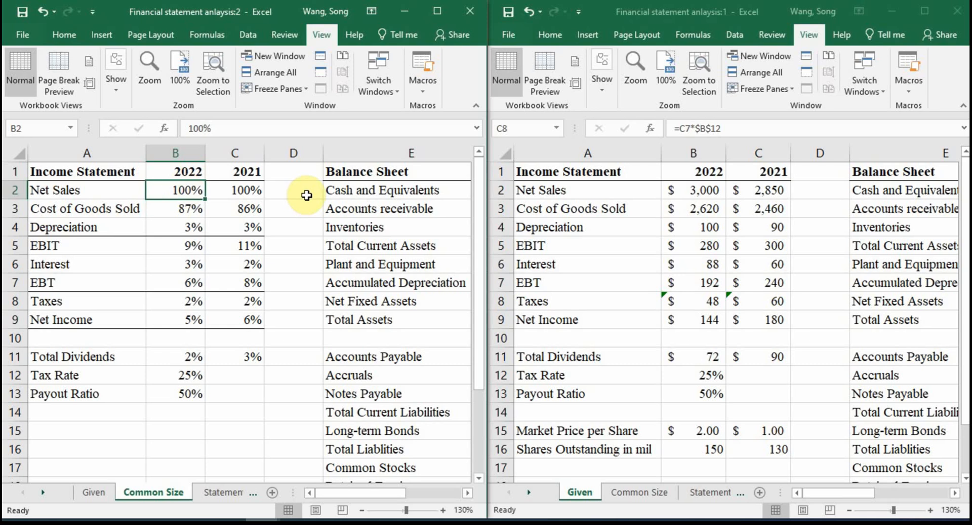
text(=)
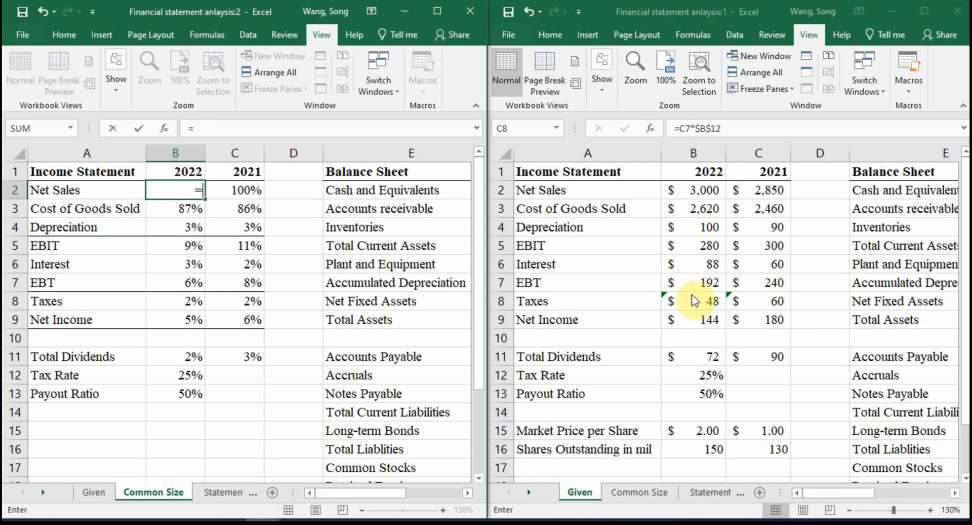
click(704, 190)
text(/)
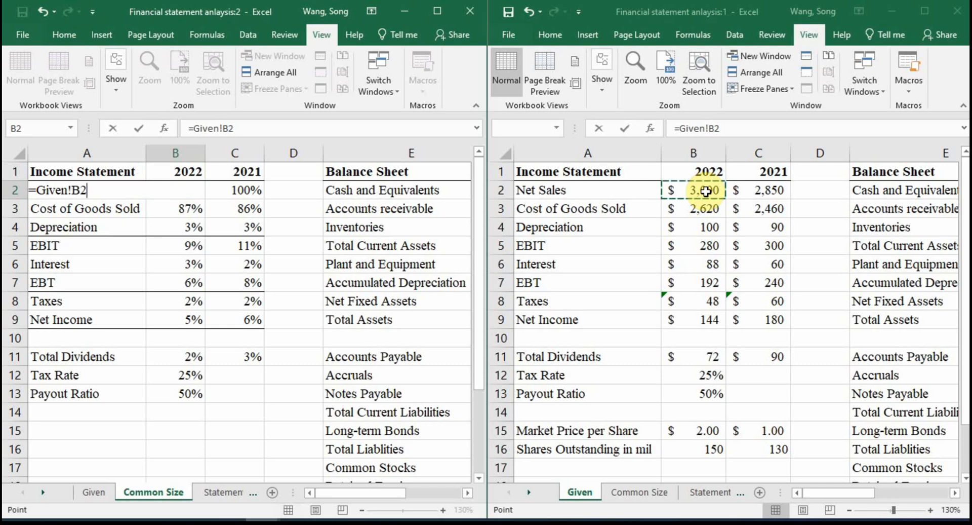
click(705, 191)
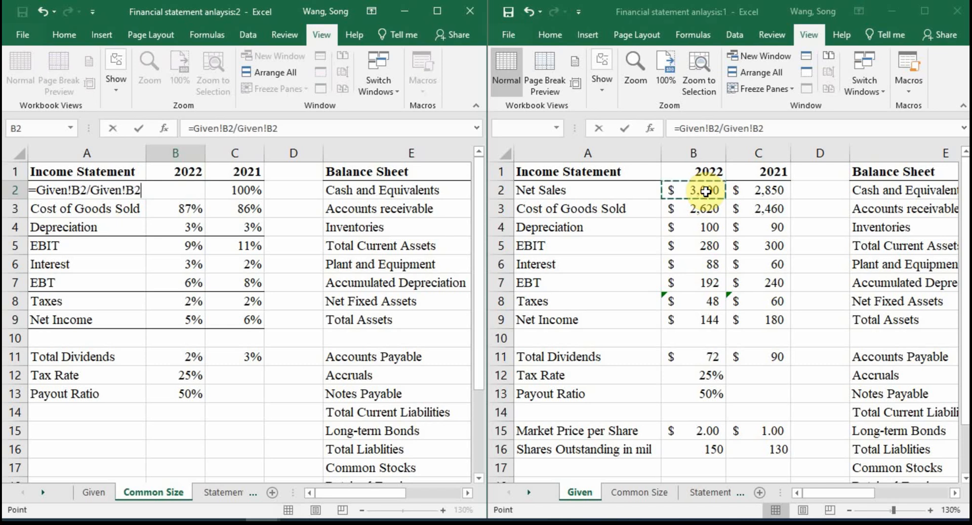
key(Return)
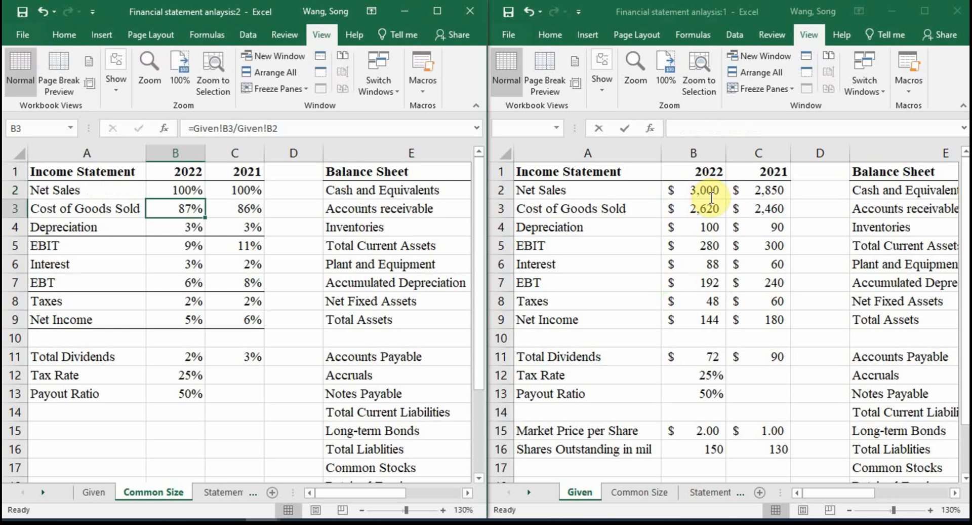
Step: Lock the row of the net sales denominator in B2 so the formula reads =Given!B2/Given!B$2
double_click(192, 190)
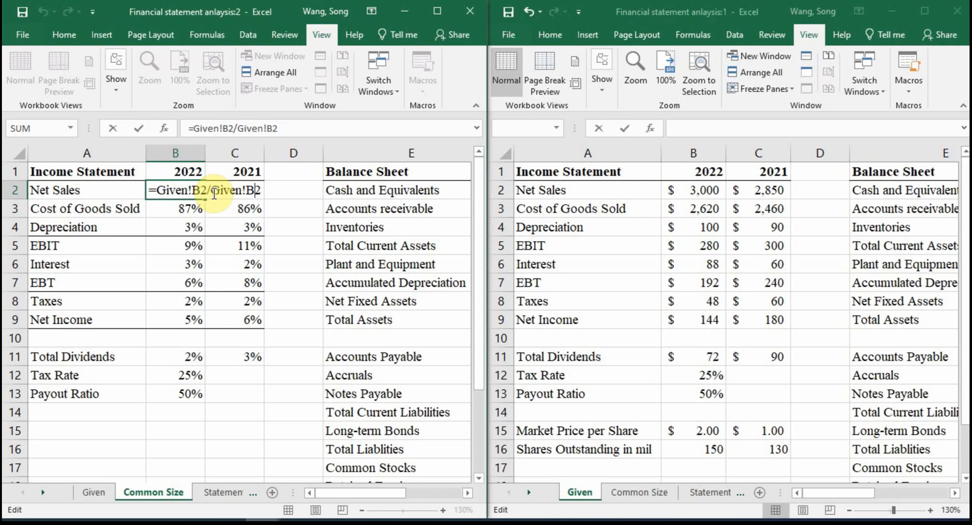
click(248, 191)
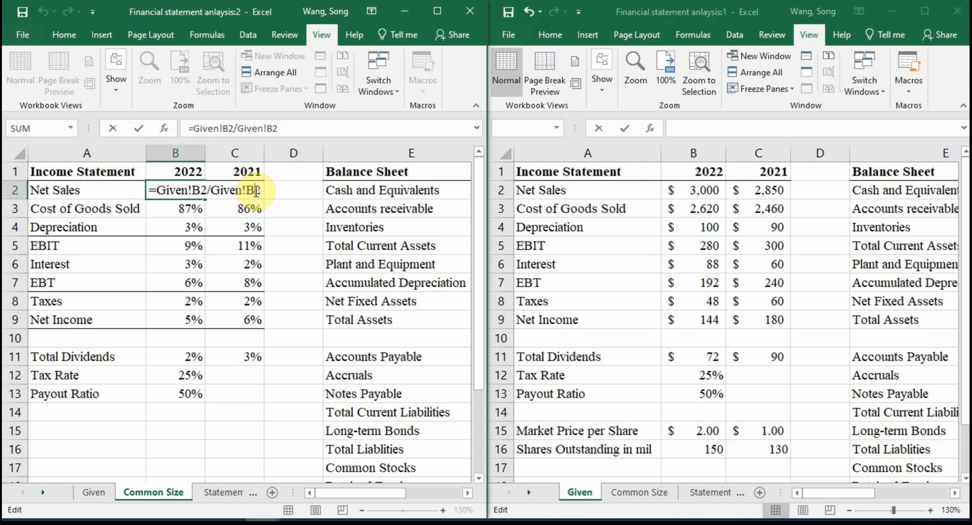
click(255, 191)
text($)
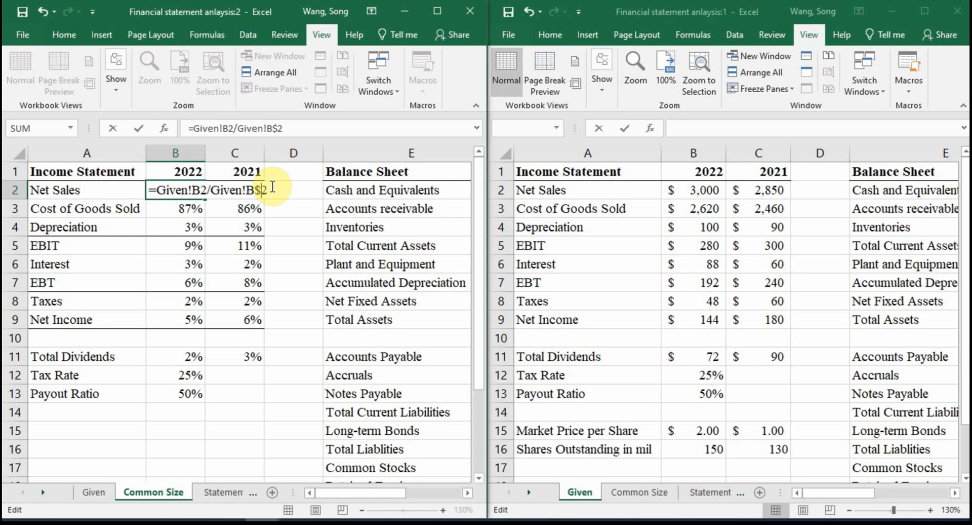
key(Return)
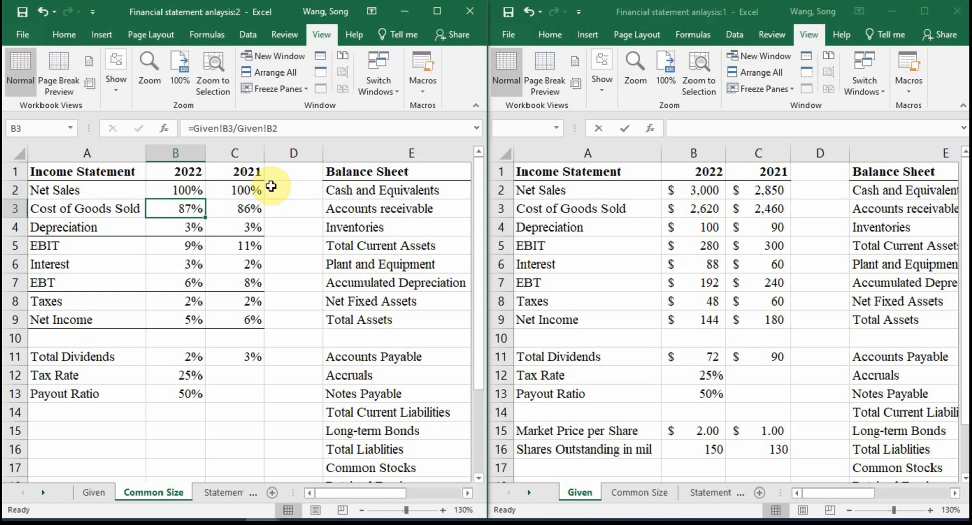
Step: Fill the B2 ratio formula across to 2021 and down through Net Income, covering B2:C9
click(201, 189)
drag(204, 198, 248, 190)
click(250, 185)
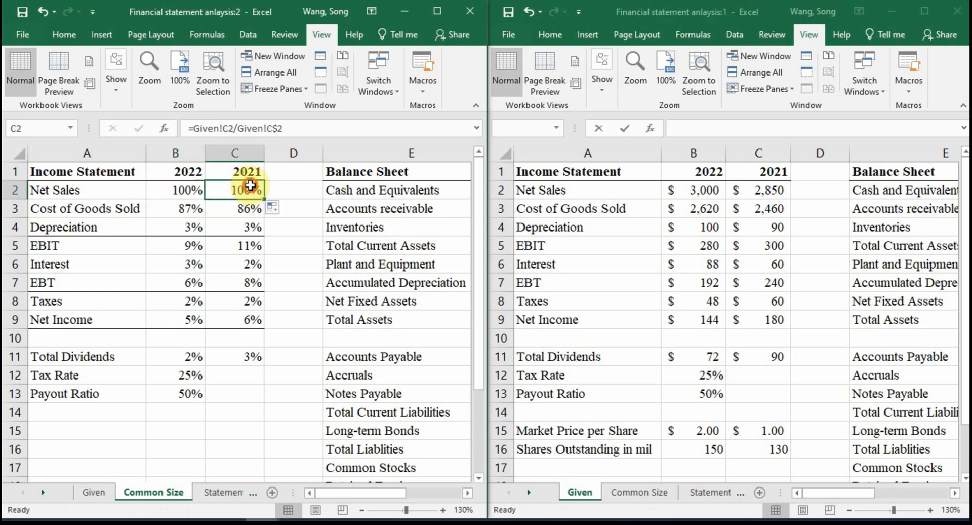
double_click(250, 186)
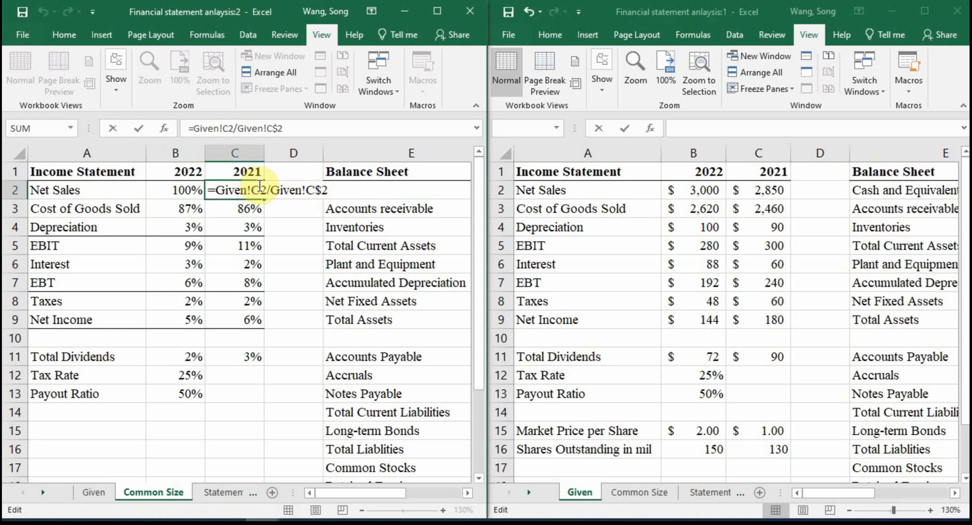
click(252, 189)
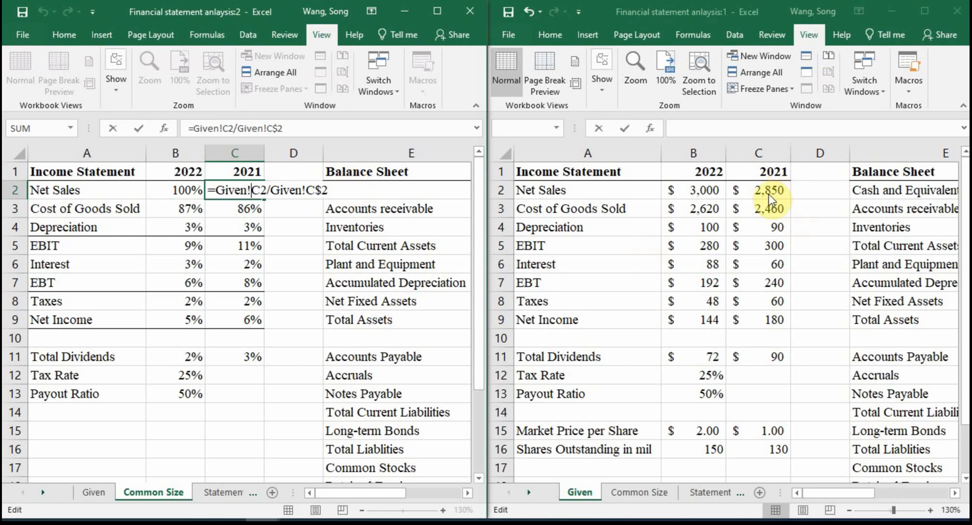
key(Return)
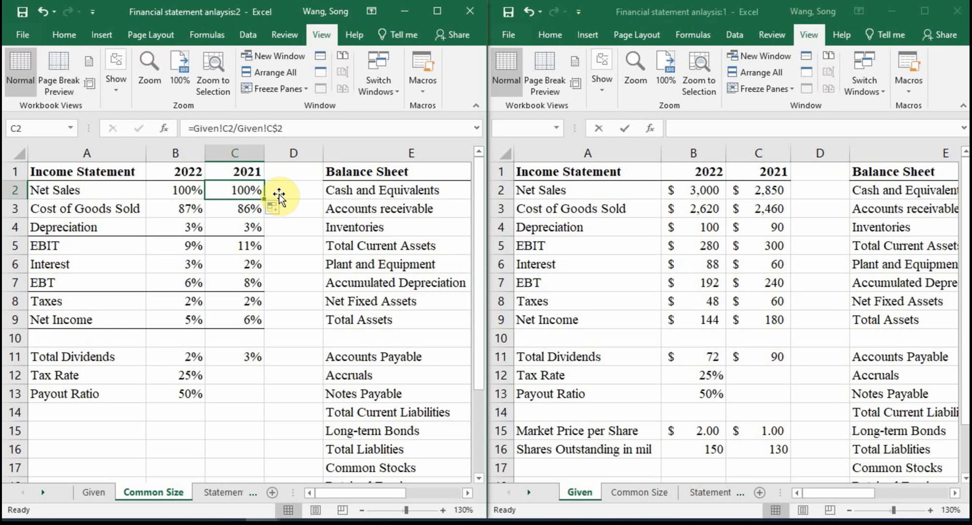
drag(175, 188, 265, 320)
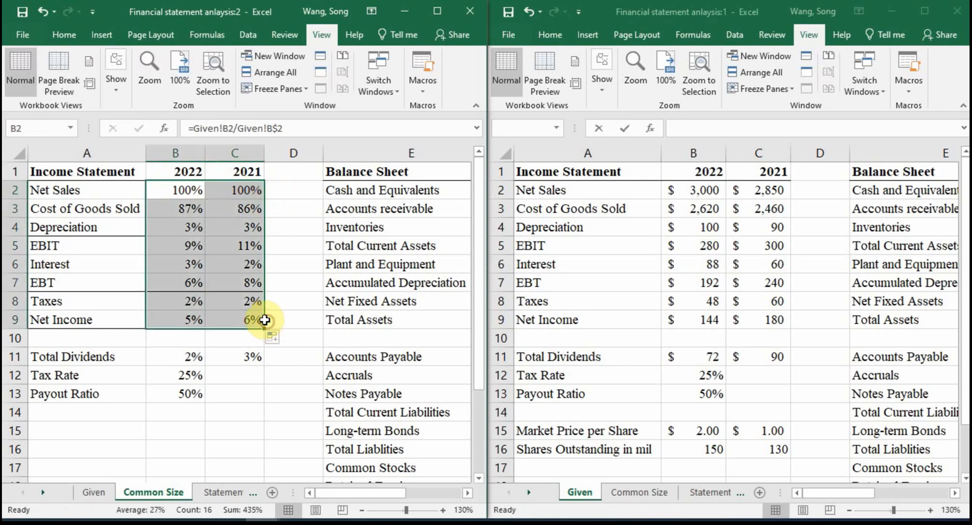
Step: Inspect the filled income statement formulas from Cost of Goods Sold through Net Income for correct item and net sales references
double_click(190, 210)
key(Escape)
double_click(191, 228)
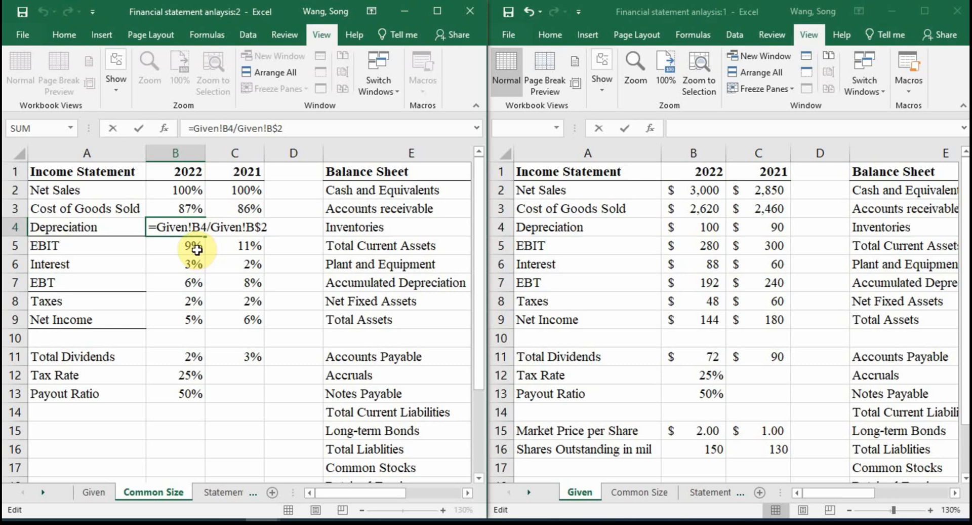
key(Escape)
double_click(195, 245)
key(Escape)
click(195, 265)
double_click(195, 266)
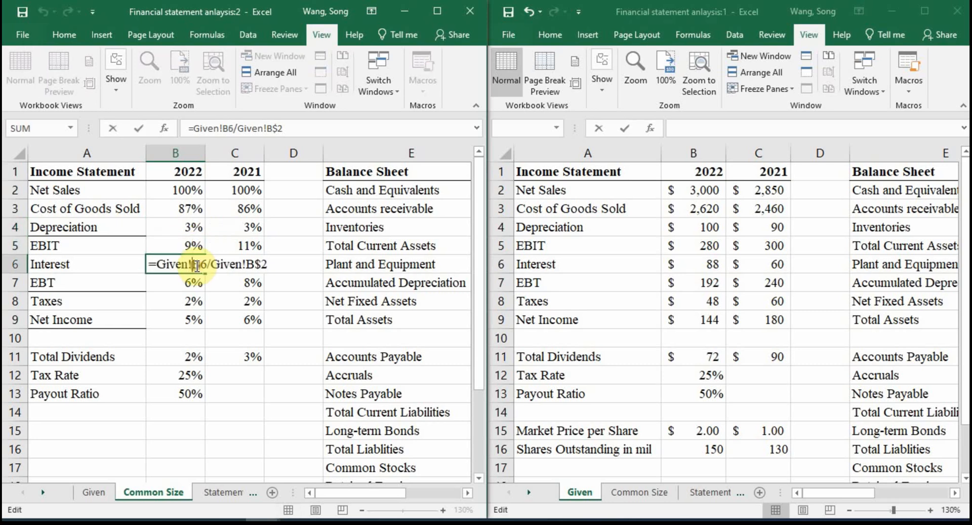
key(Escape)
double_click(192, 283)
key(Escape)
double_click(190, 303)
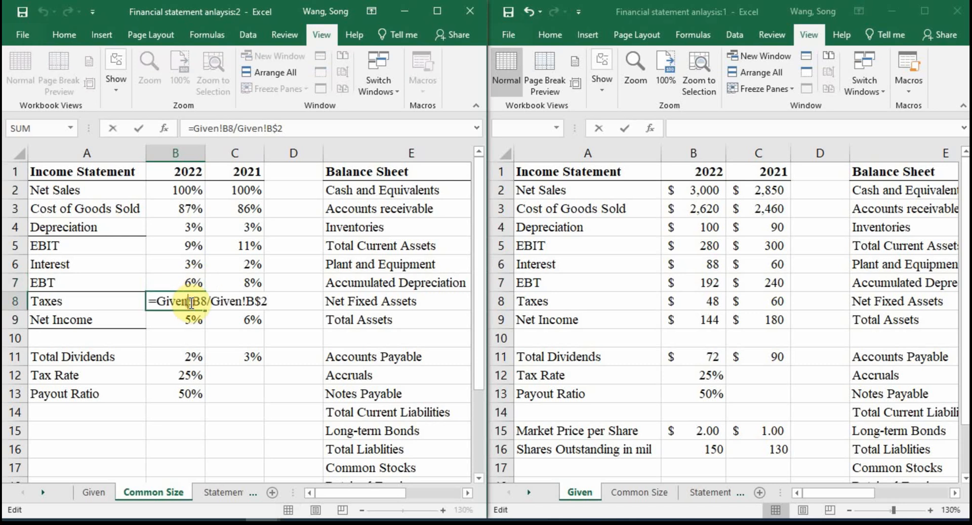
key(Escape)
double_click(194, 318)
key(Escape)
click(239, 253)
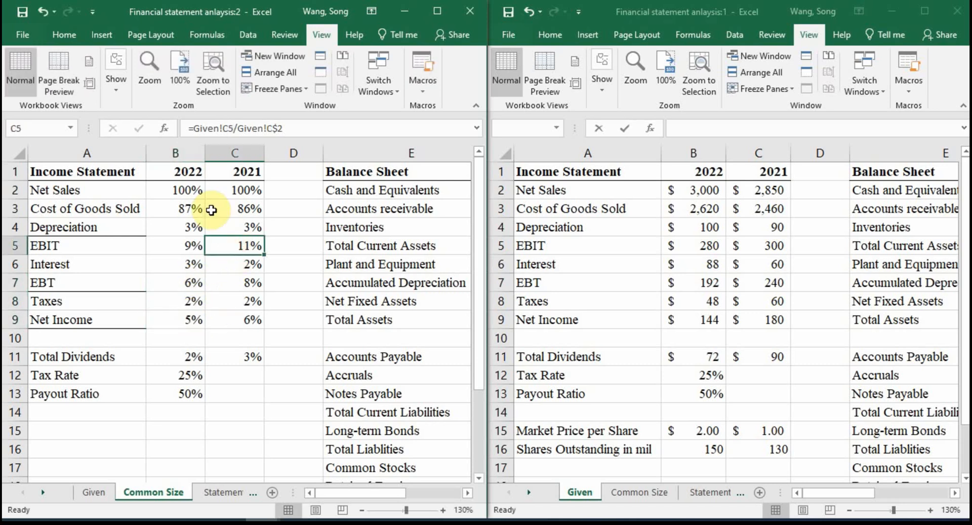
drag(177, 191, 215, 188)
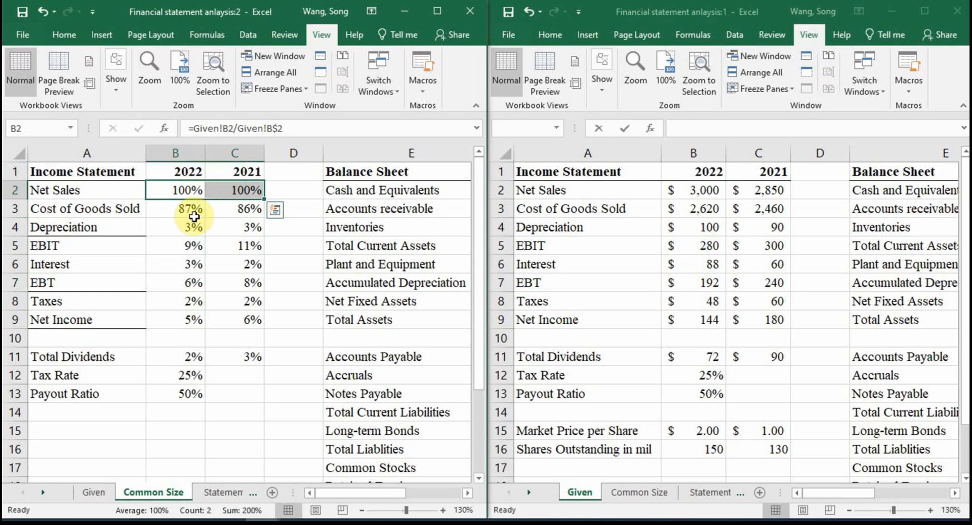
click(192, 190)
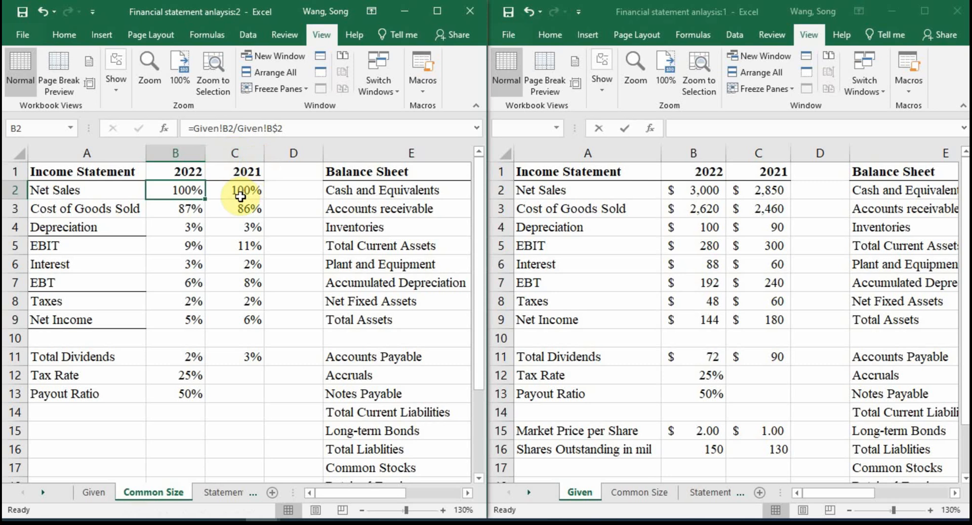
Step: Add bottom borders to the Depreciation and EBT percentages (B4:C4, B7:C7) and the Net Income row (A9:C9)
drag(157, 228, 238, 228)
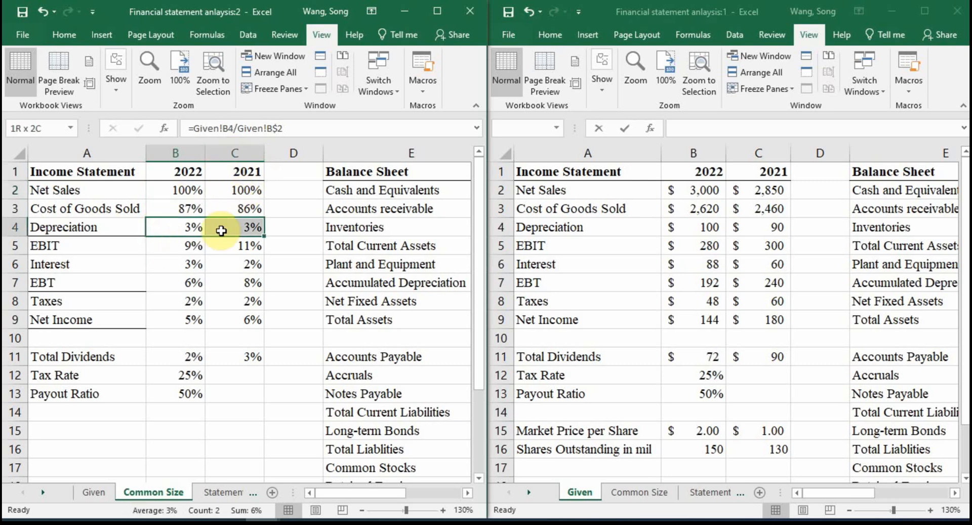
click(64, 34)
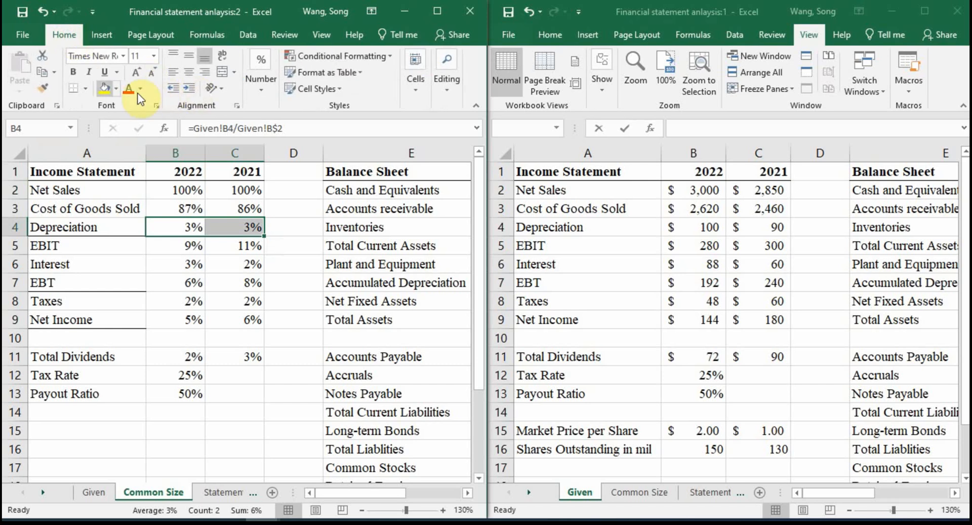
click(72, 87)
click(196, 280)
drag(197, 280, 223, 280)
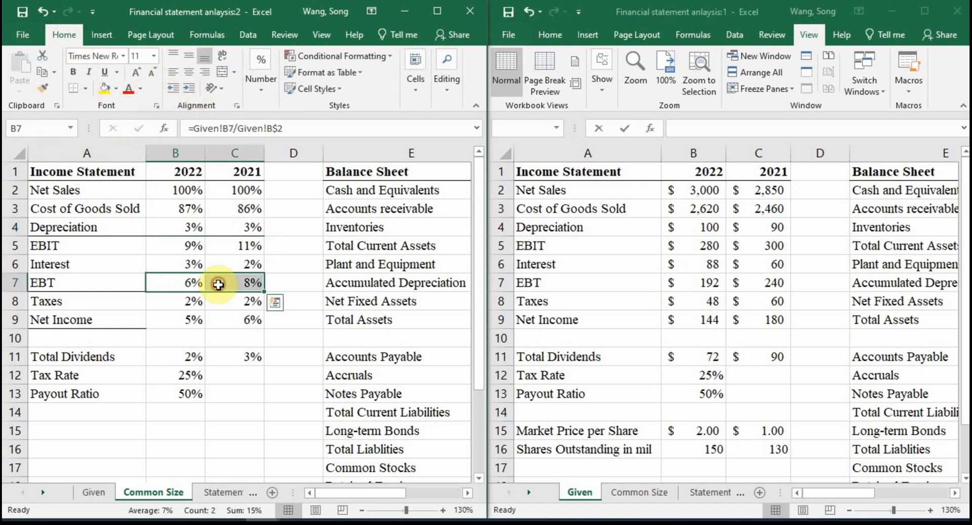
click(71, 88)
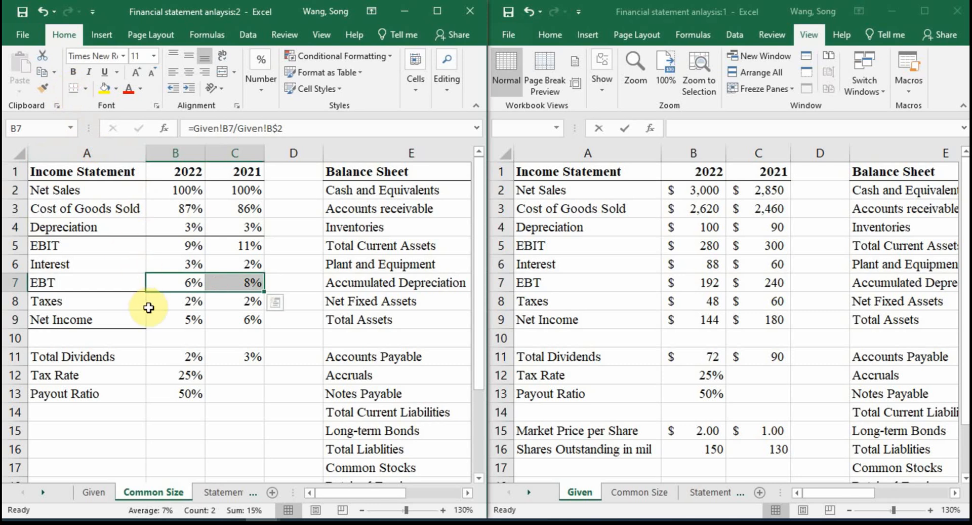
drag(142, 321, 238, 317)
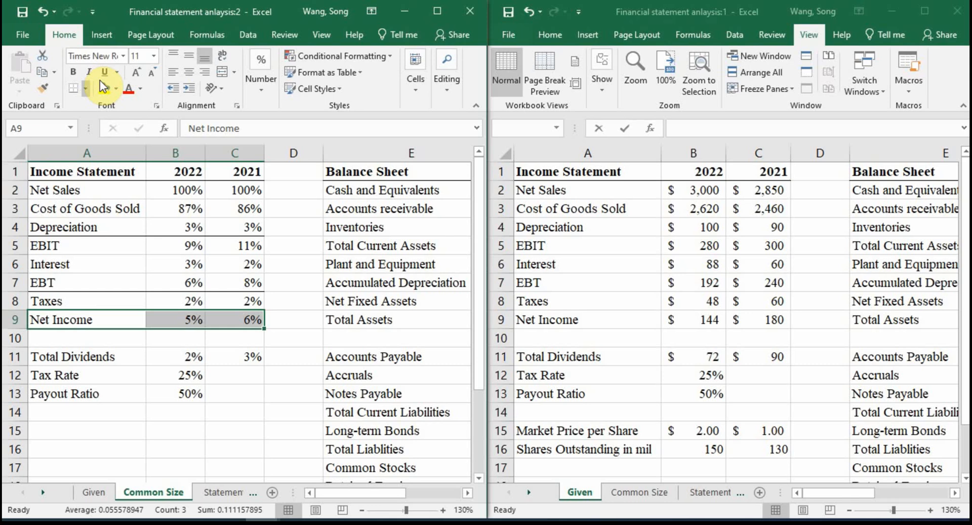
click(73, 90)
Step: Enter =Given!F2/Given!F$9 as the 2022 Cash and Equivalents ratio in F2 and fill it down to Total Assets in F9
drag(381, 491, 437, 506)
drag(846, 497, 897, 503)
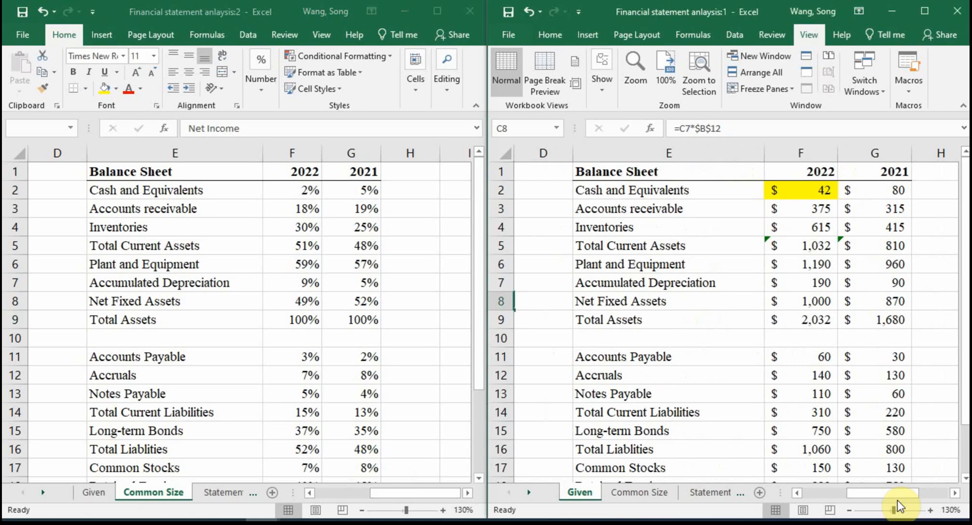
click(307, 184)
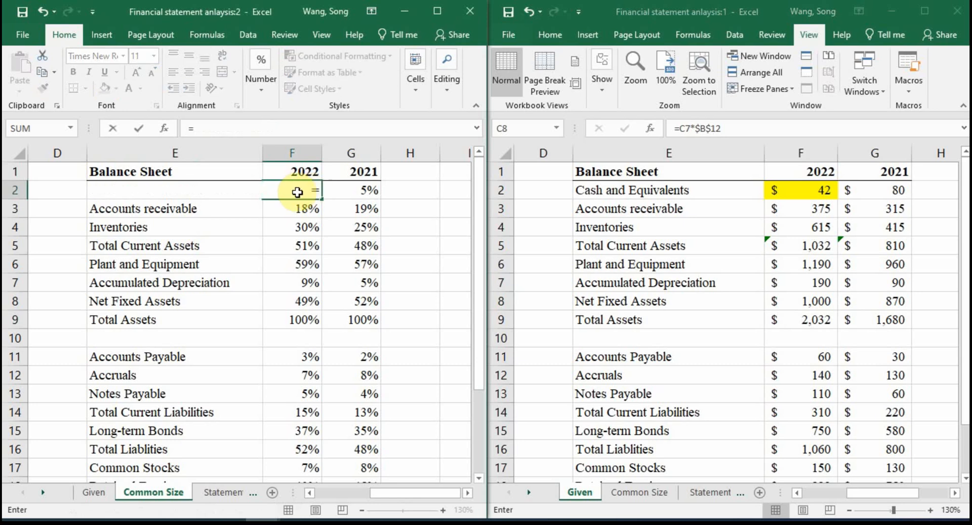
click(822, 193)
click(822, 193)
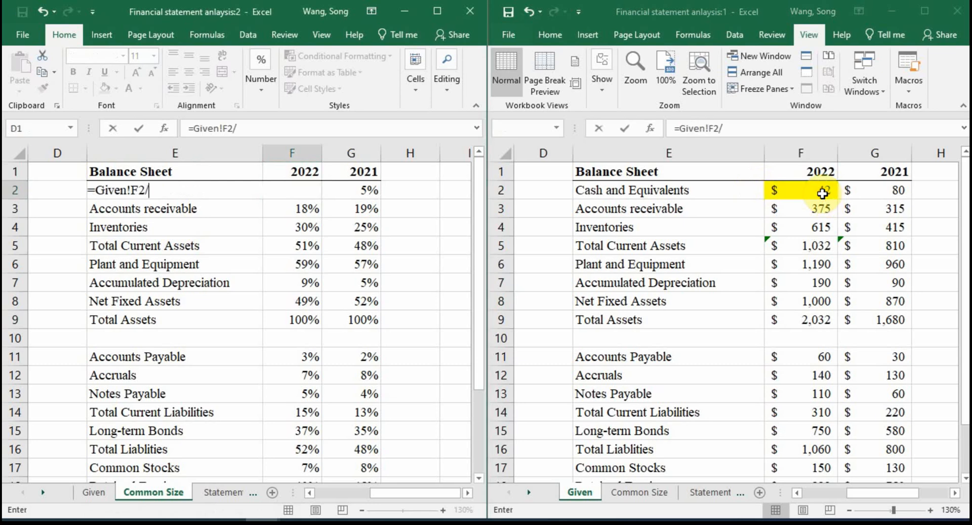
click(823, 319)
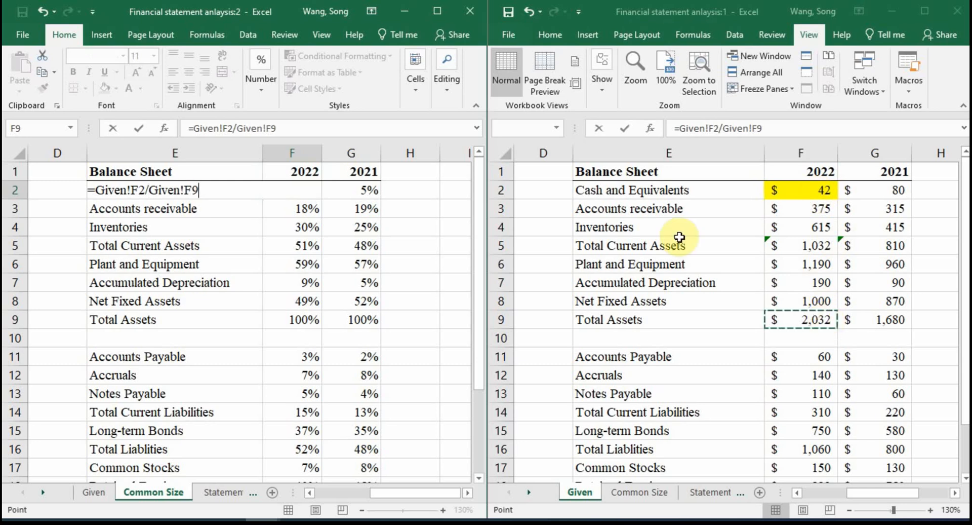
click(191, 188)
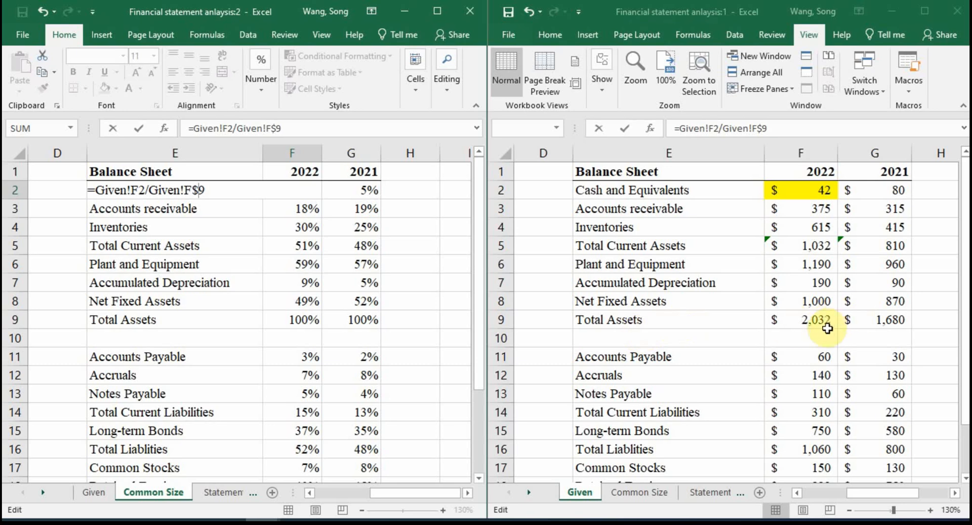
key(Return)
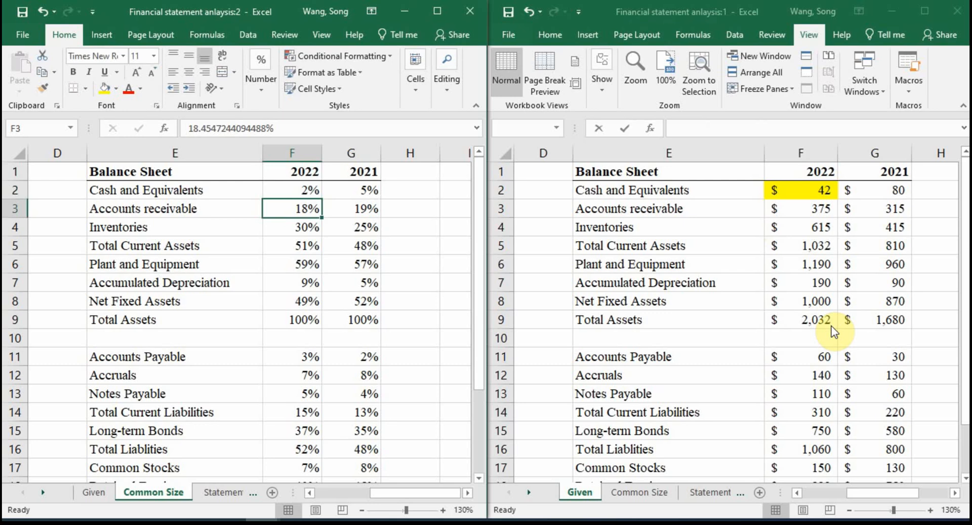
click(315, 195)
drag(320, 197, 306, 322)
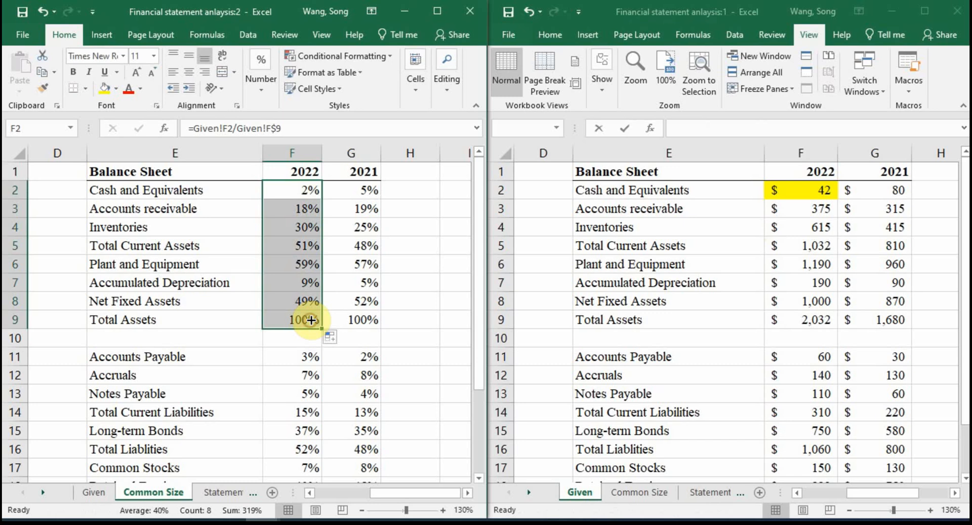
Step: Inspect the filled 2022 asset formulas from Accounts receivable through Total Assets for correct item and total assets references
double_click(300, 207)
click(303, 223)
double_click(302, 223)
key(Escape)
double_click(306, 244)
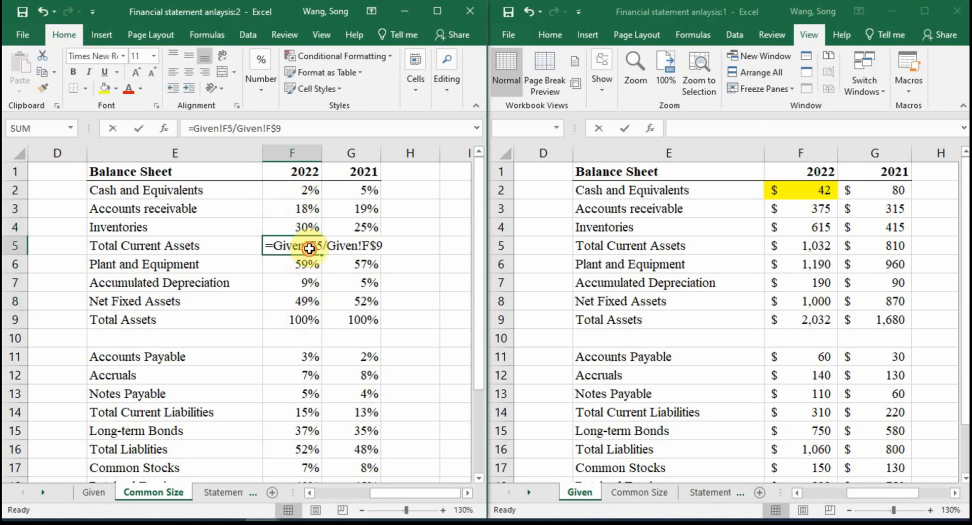
key(Escape)
double_click(311, 267)
key(Escape)
double_click(310, 282)
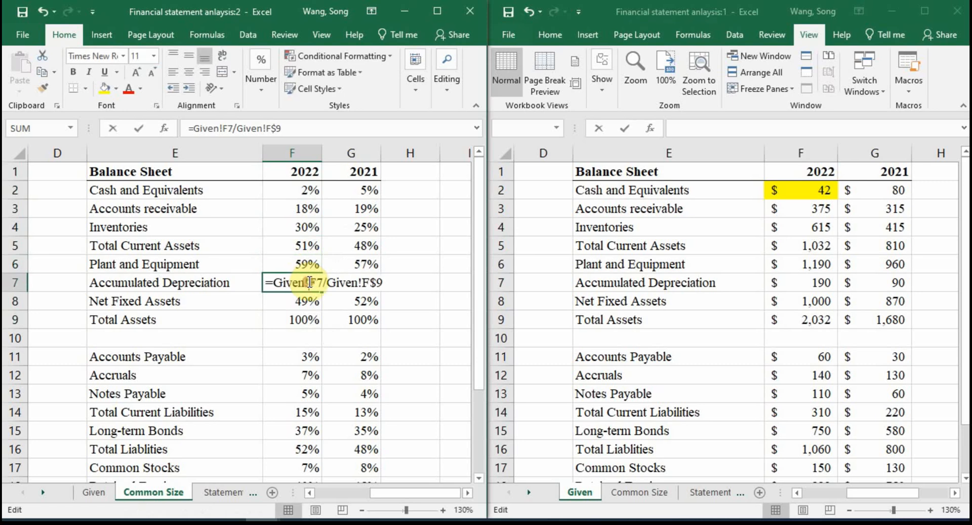
key(Escape)
click(310, 302)
double_click(306, 318)
key(Escape)
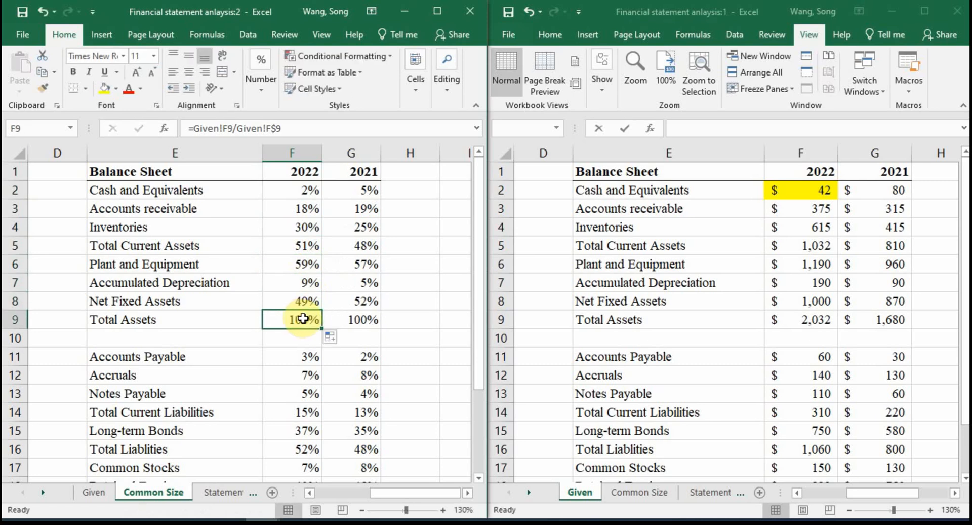
Step: Fill the 2022 asset formulas in F2:F9 across to 2021 in G2:G9 and check the first four copied formulas
drag(299, 198, 363, 325)
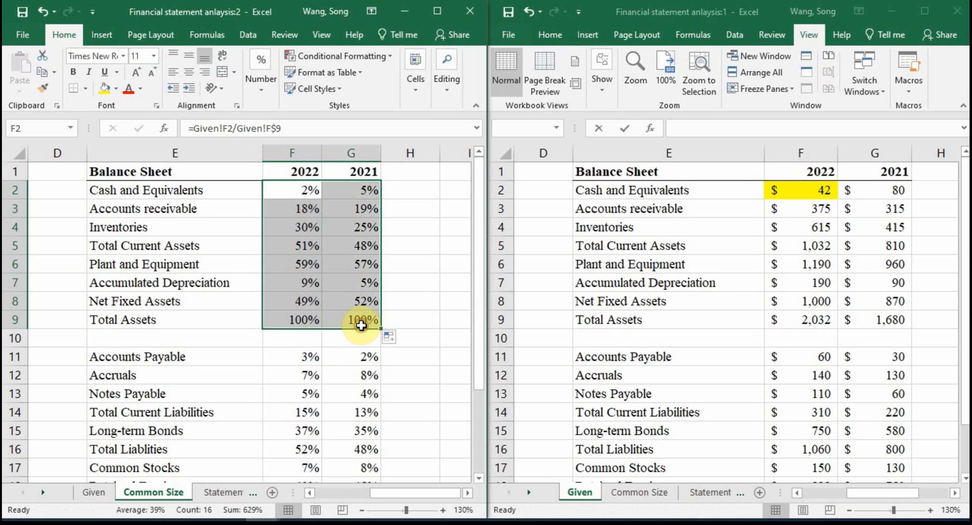
double_click(358, 194)
key(Escape)
double_click(360, 208)
key(Escape)
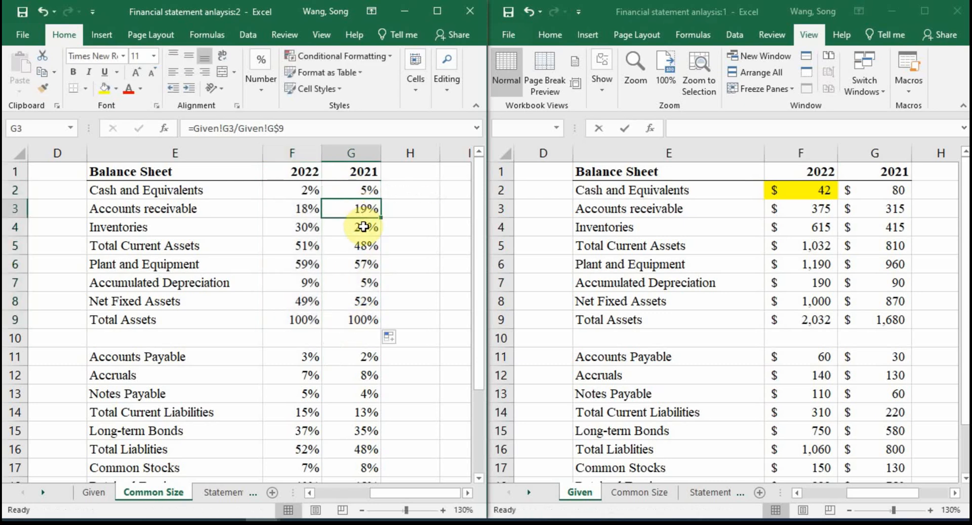
double_click(363, 227)
key(Escape)
double_click(363, 243)
key(Escape)
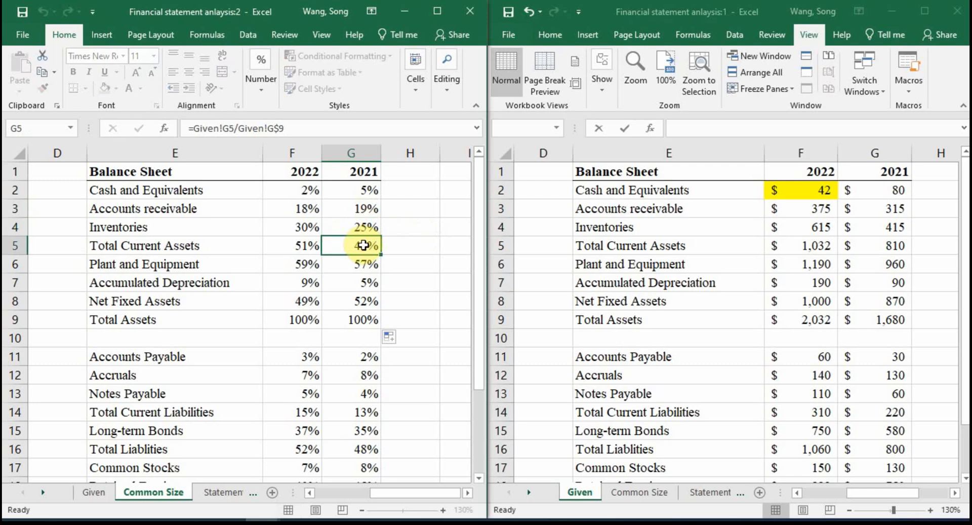
Step: Compare the total assets reference in the Cash and Equivalents formulas for 2022 (F2) and 2021 (G2)
double_click(300, 190)
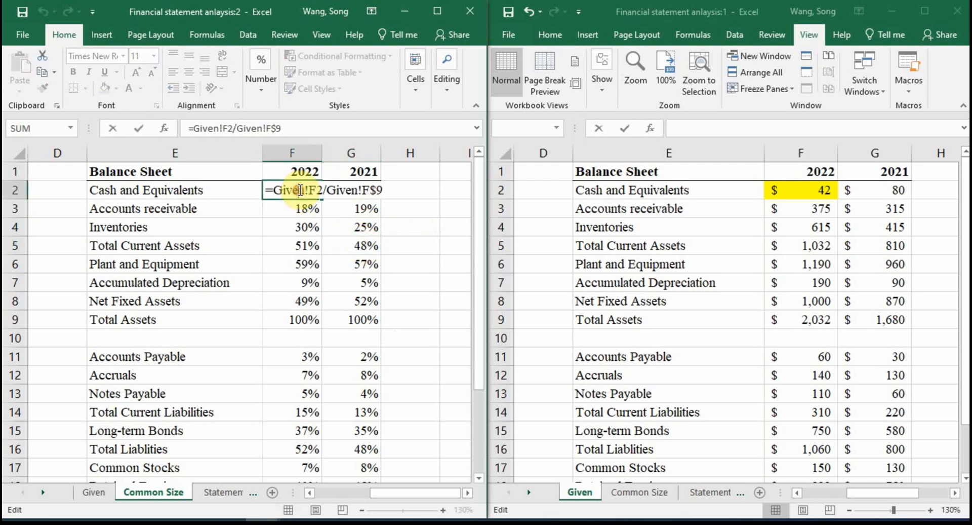
click(368, 190)
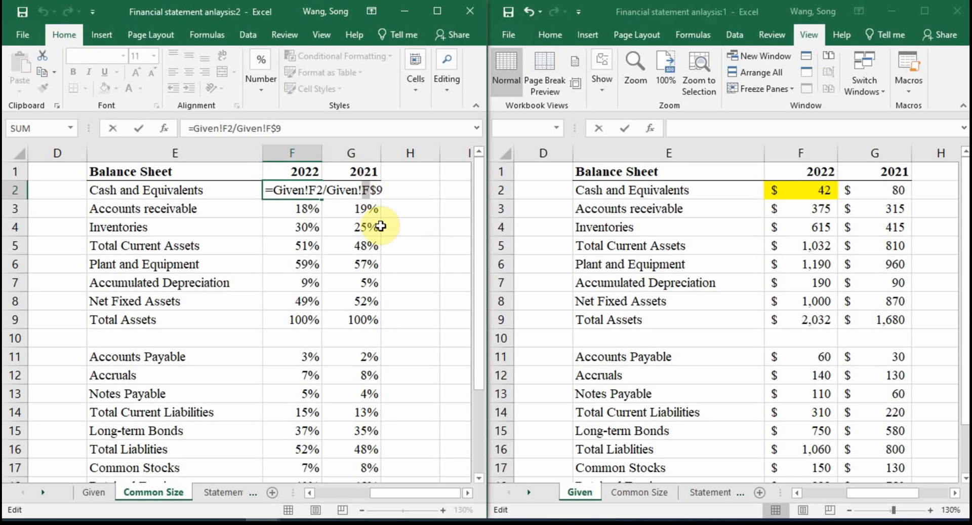
click(365, 191)
double_click(357, 190)
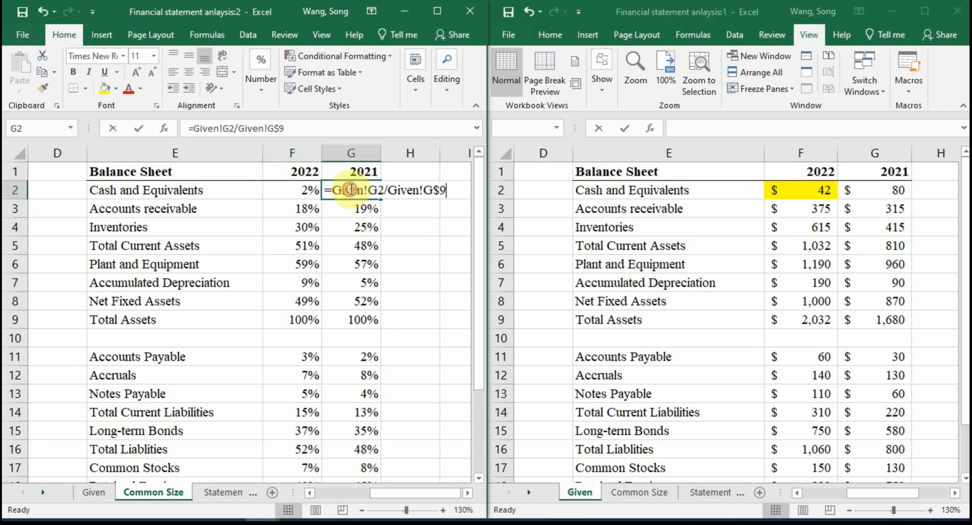
click(431, 193)
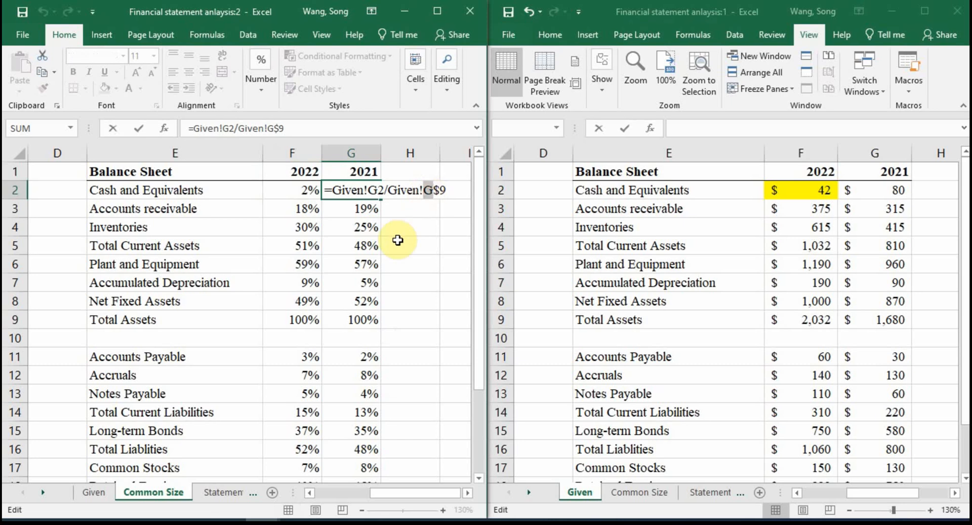
key(Escape)
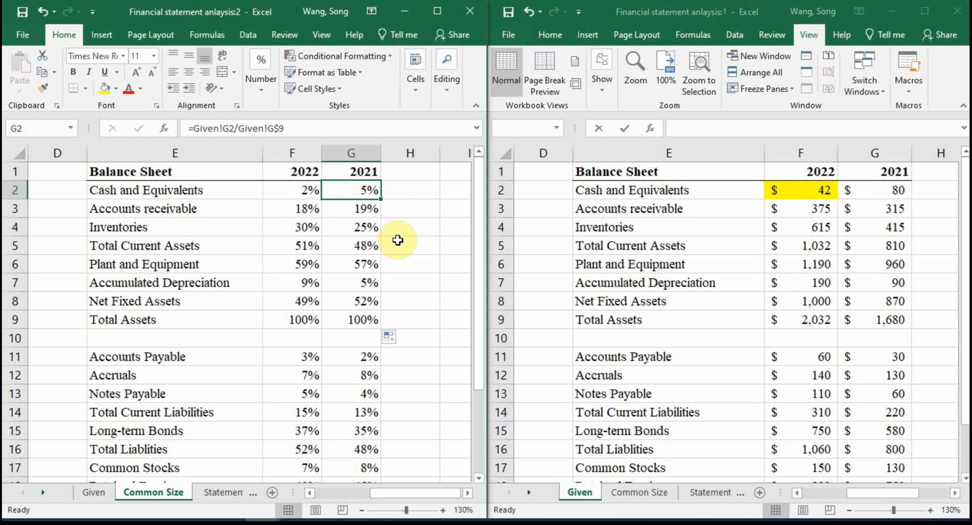
Step: Enter =Given!F11/Given!F$20 in F11 as the 2022 Accounts Payable share of Total Liabilities and Equity
scroll(412, 282, down, 2)
click(325, 247)
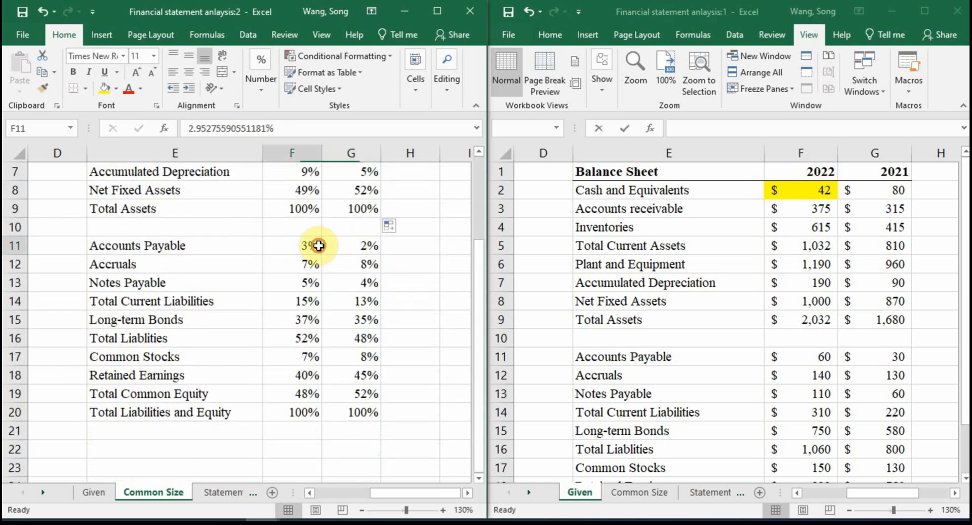
scroll(770, 281, down, 2)
scroll(715, 255, up, 4)
click(966, 193)
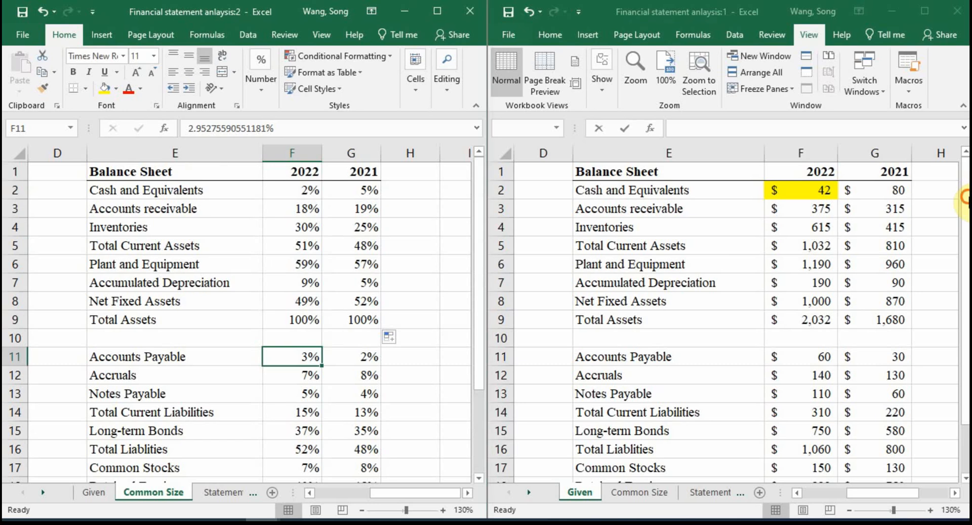
scroll(966, 193, down, 1)
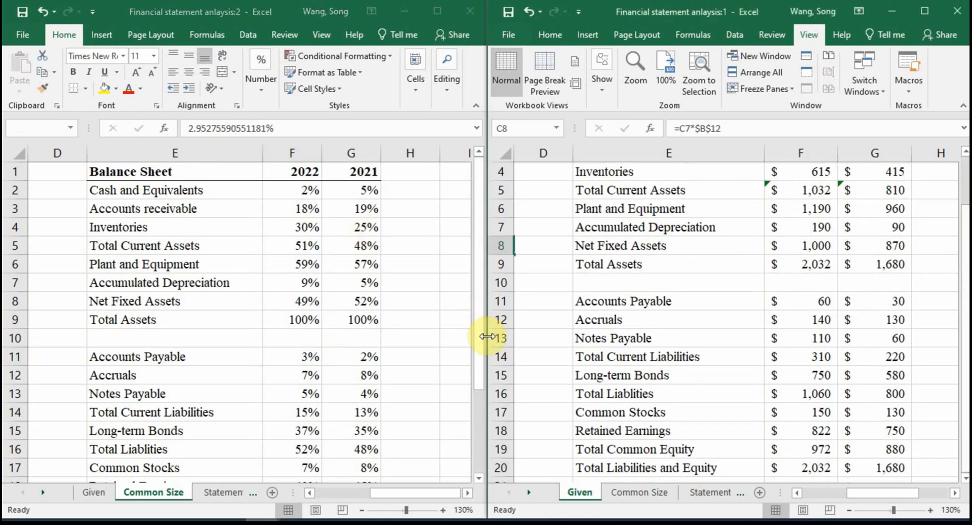
drag(479, 334, 472, 365)
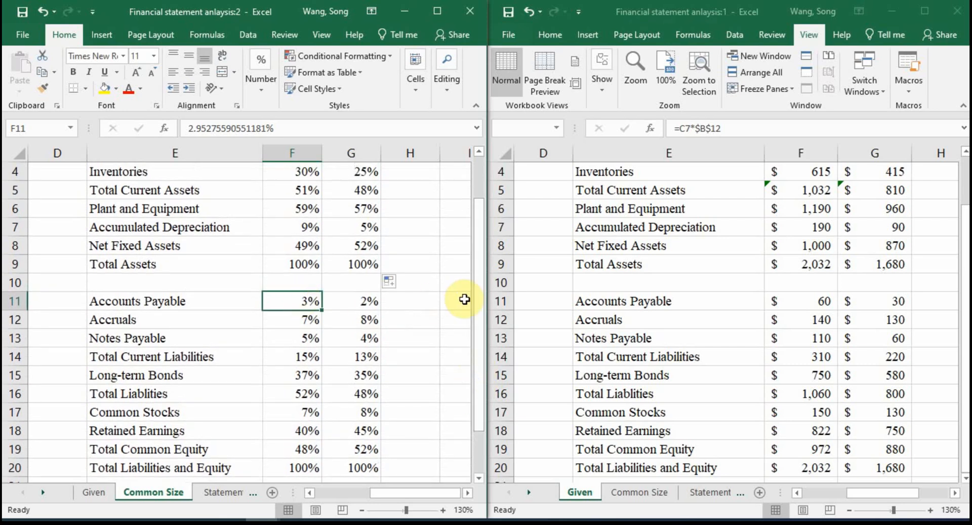
text(=)
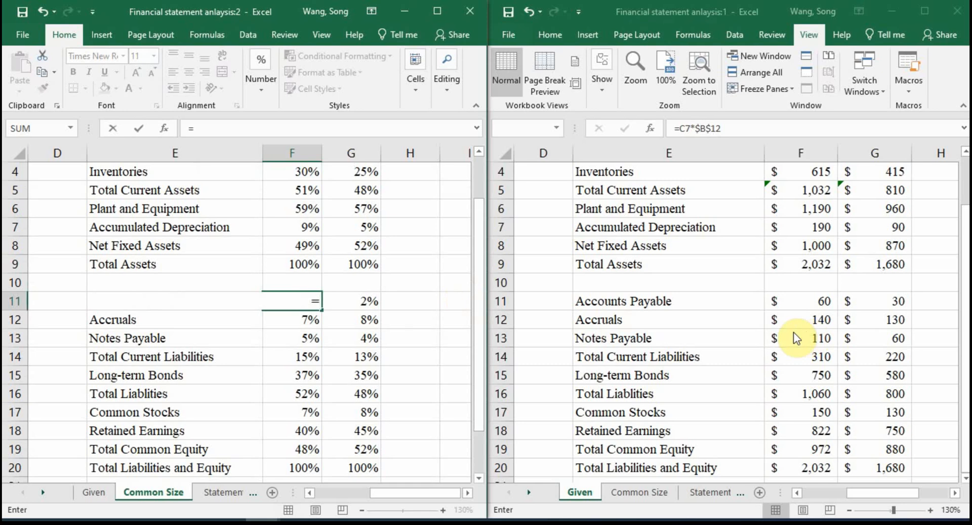
click(821, 301)
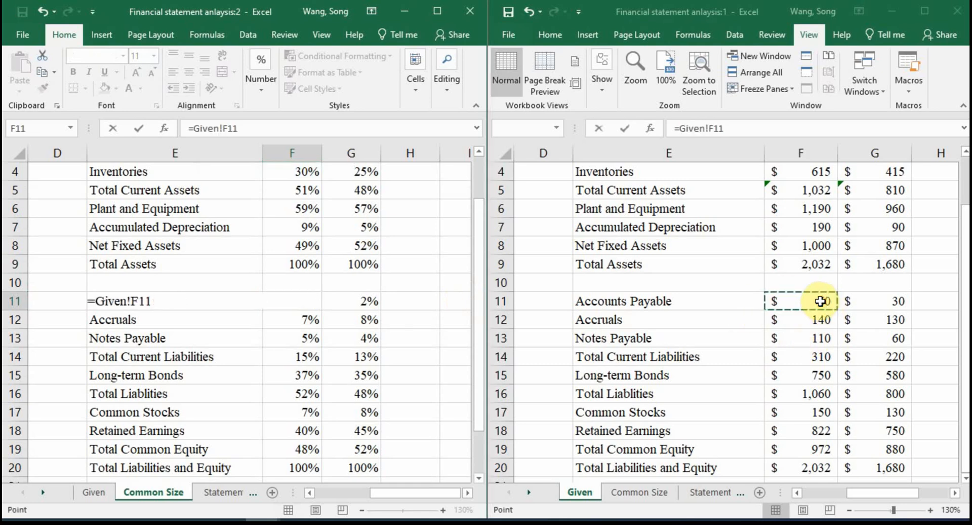
click(817, 466)
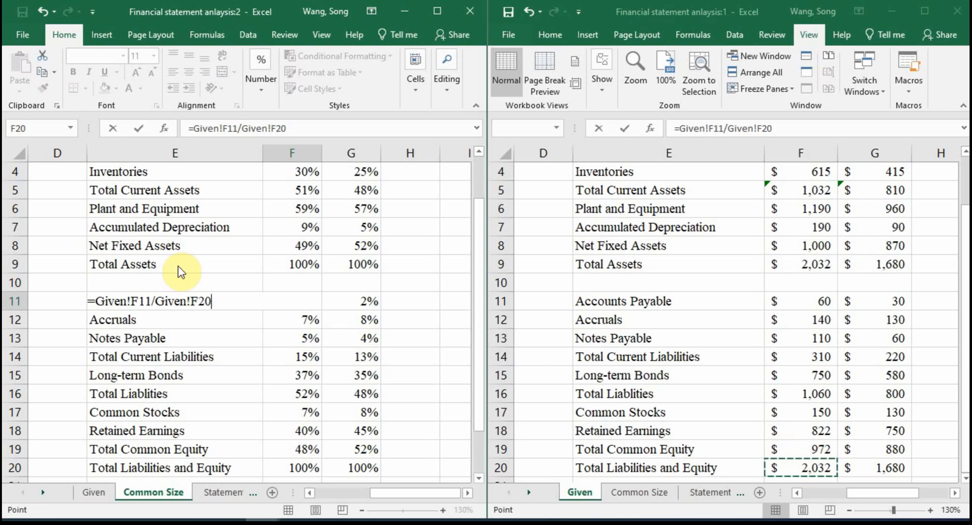
click(198, 299)
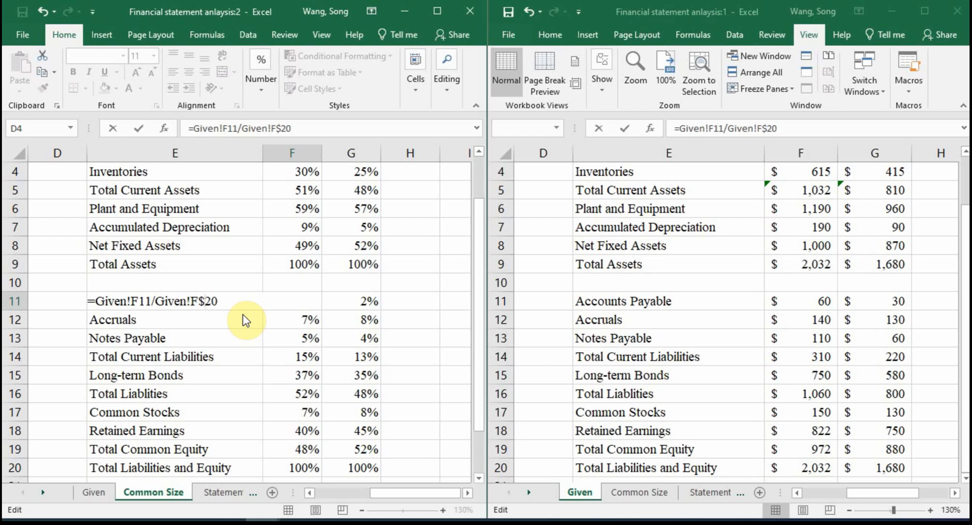
text($)
key(Return)
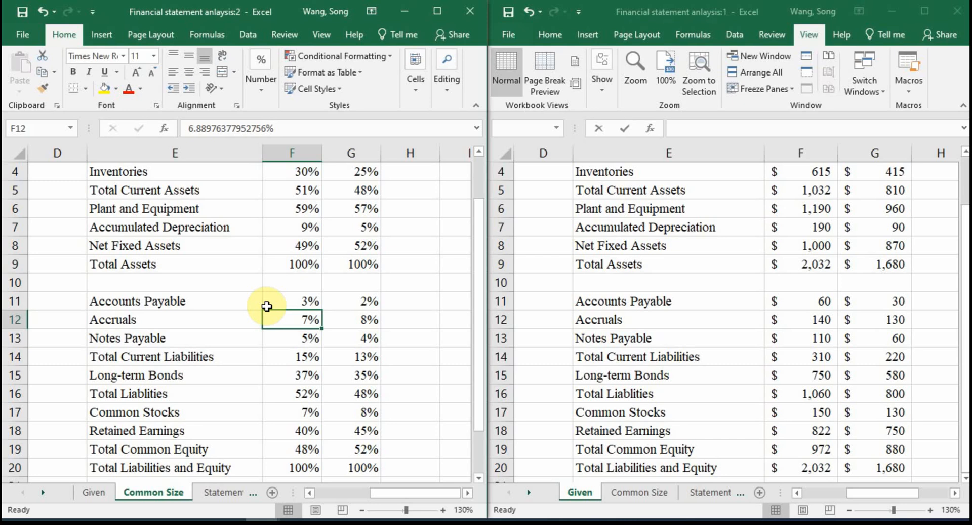
click(284, 303)
drag(284, 303, 361, 320)
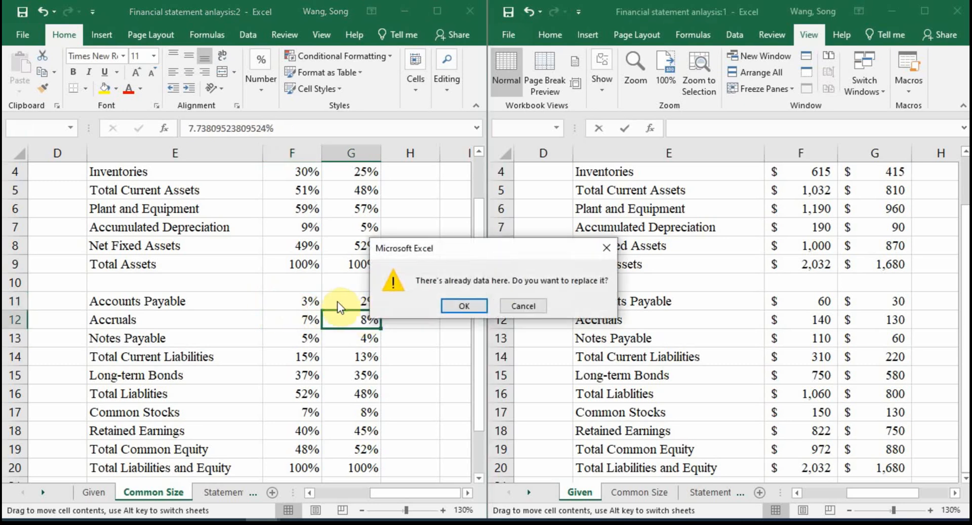
click(524, 305)
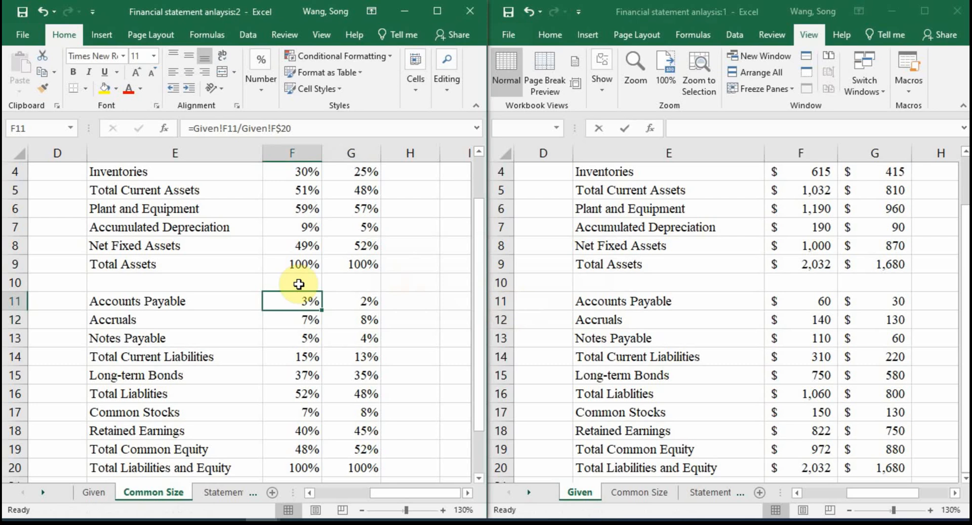
Step: Fill the Accounts Payable formula from F11 across to G11 and both down through Total Liabilities and Equity in row 20
drag(320, 310, 384, 310)
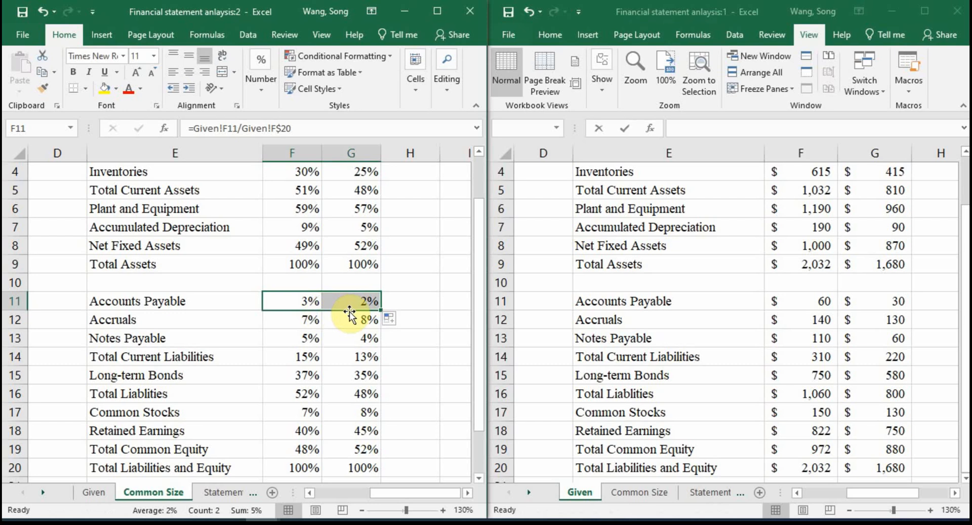
double_click(368, 305)
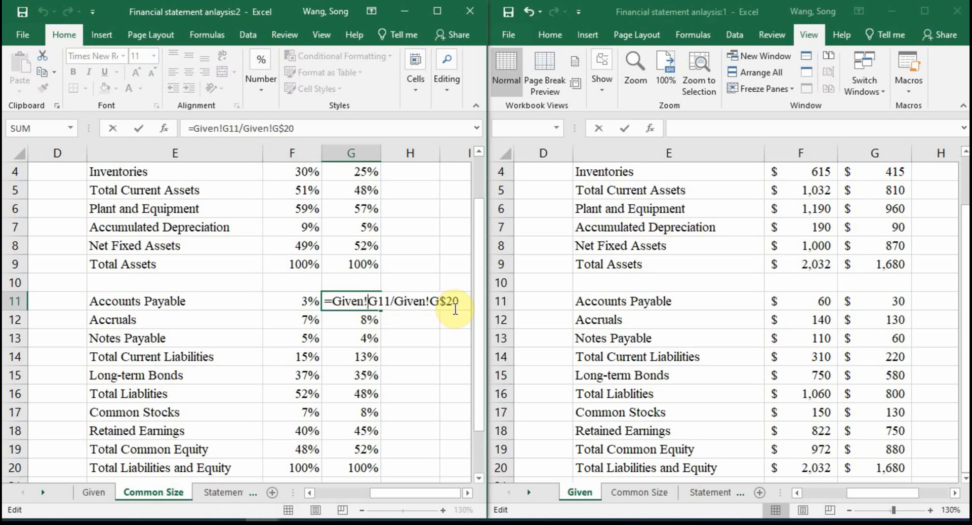
key(Escape)
drag(298, 301, 370, 301)
double_click(384, 310)
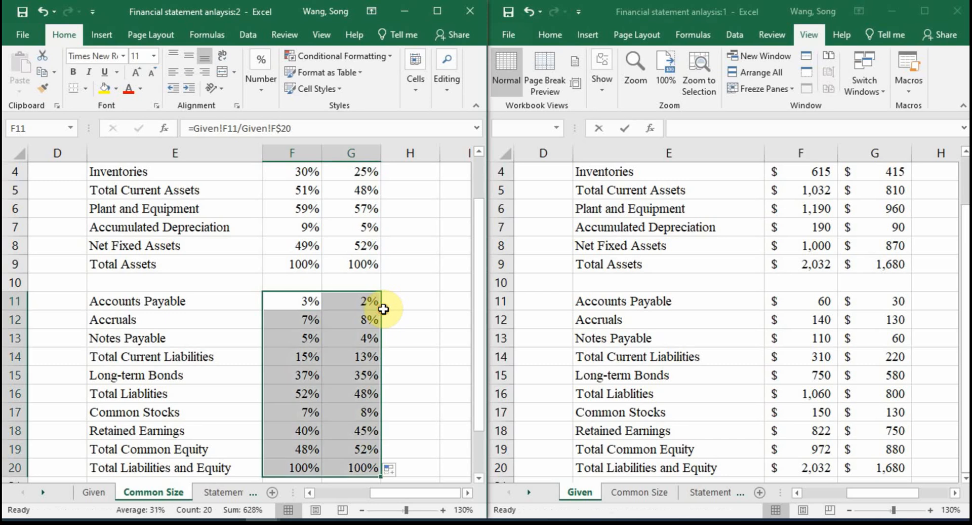
Step: Inspect the filled formulas from Accruals through Total Liabilities and Equity for correct item and row 20 references
double_click(319, 317)
key(Escape)
double_click(362, 319)
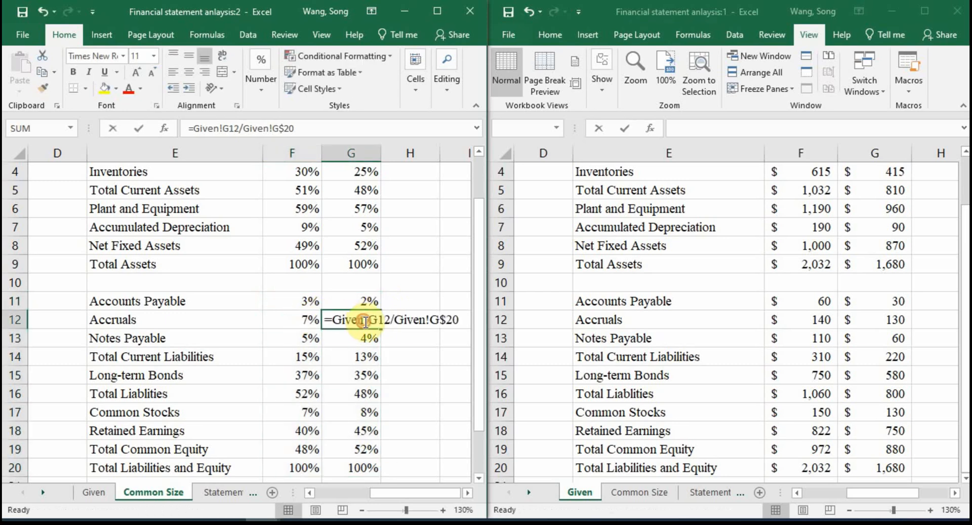
key(Escape)
double_click(355, 338)
key(Escape)
double_click(318, 339)
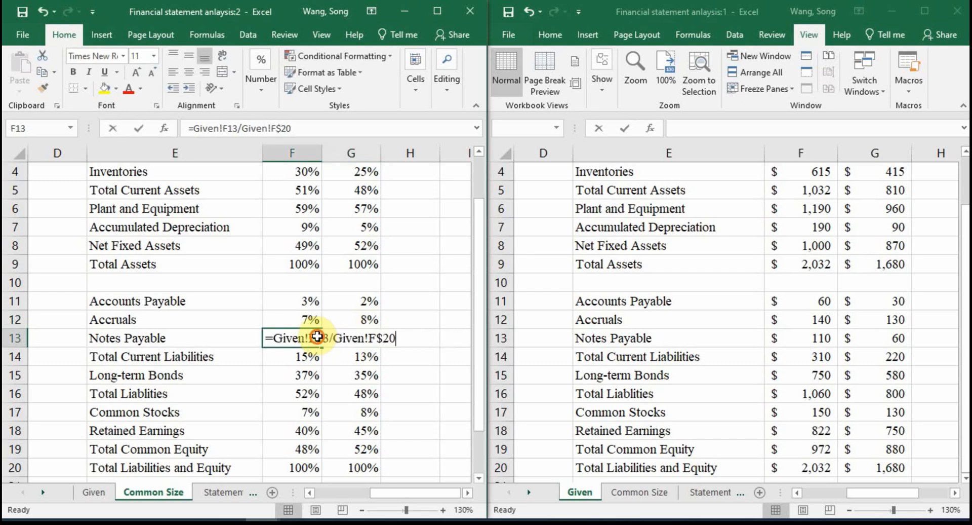
key(Escape)
double_click(307, 356)
key(Escape)
double_click(304, 375)
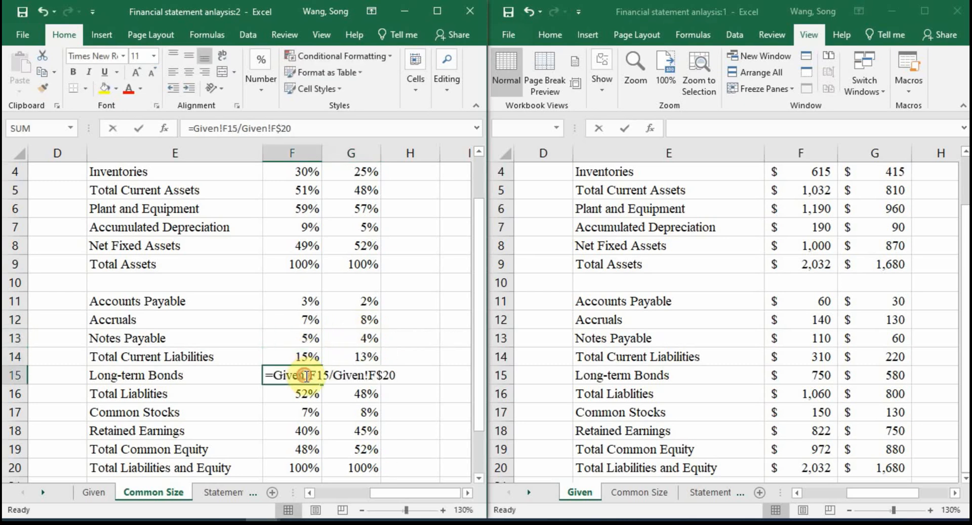
key(Escape)
double_click(303, 399)
key(Escape)
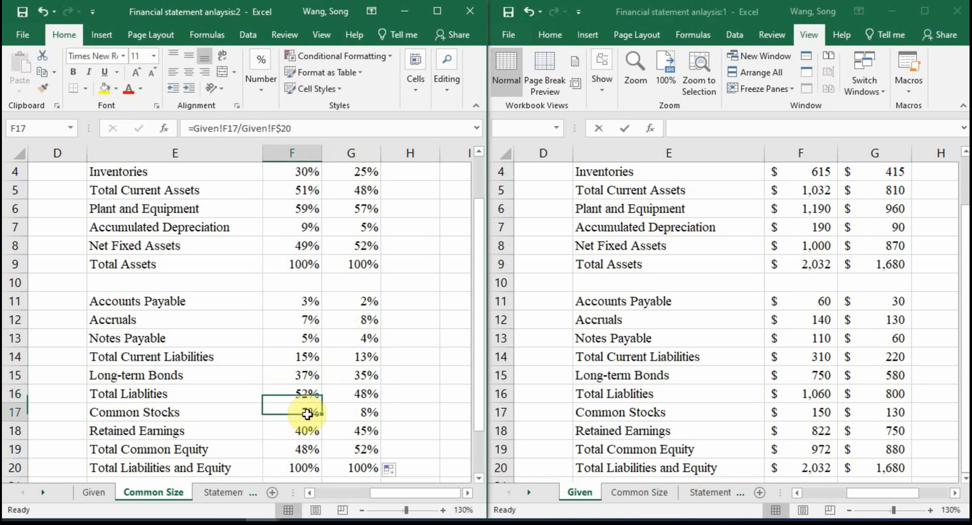
double_click(311, 412)
key(Escape)
double_click(305, 429)
key(Escape)
double_click(312, 446)
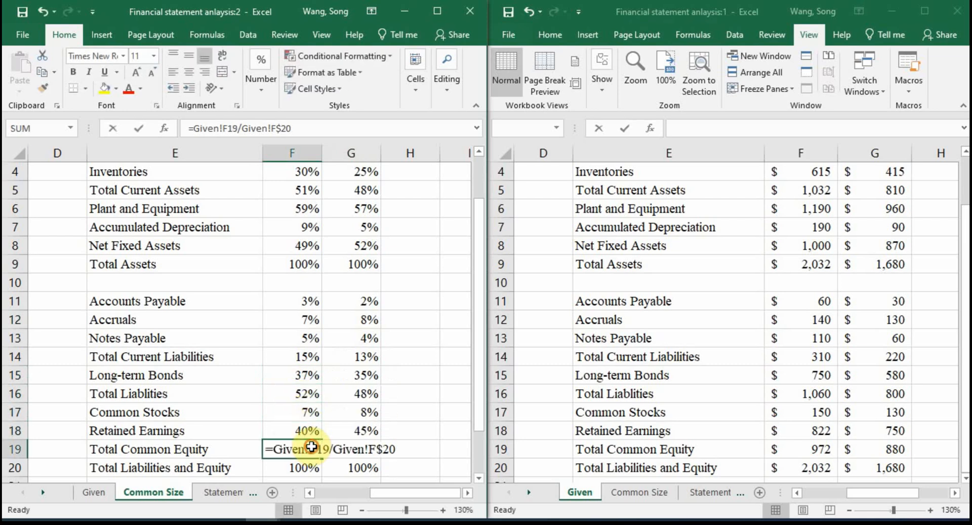
key(Escape)
double_click(310, 463)
scroll(395, 436, down, 2)
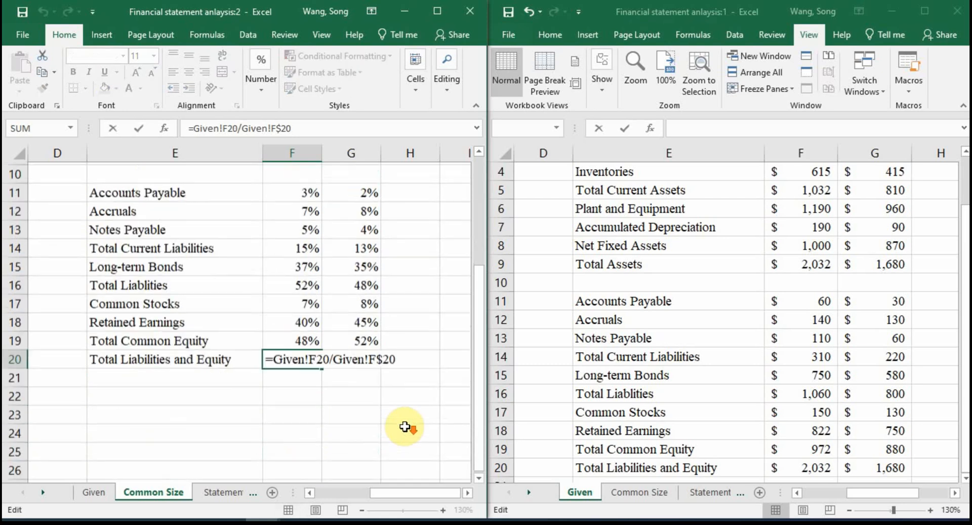
Step: Maximize the window holding the Common Size sheet and display the sheet's formulas to review both statements
scroll(397, 405, up, 3)
click(443, 8)
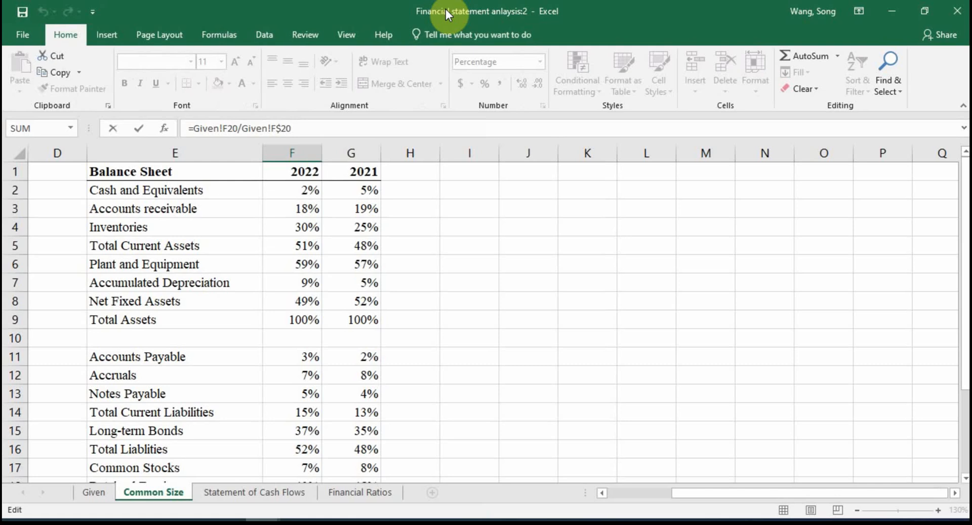
scroll(634, 494, left, 3)
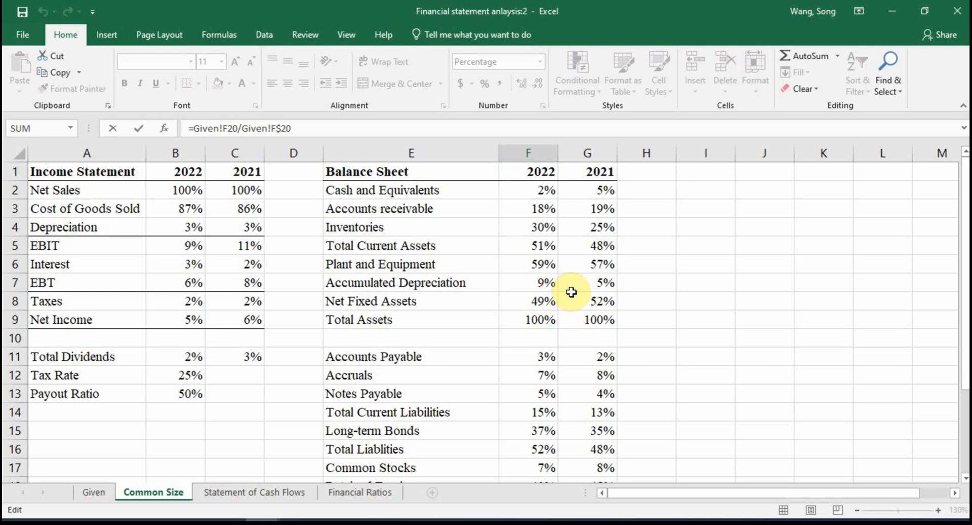
click(494, 252)
key(Escape)
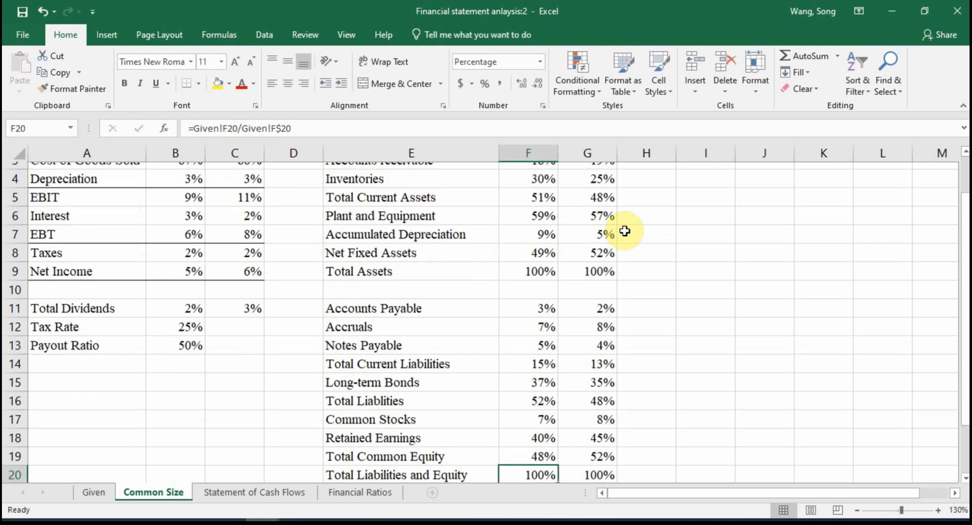
scroll(696, 204, up, 1)
key(ctrl+grave)
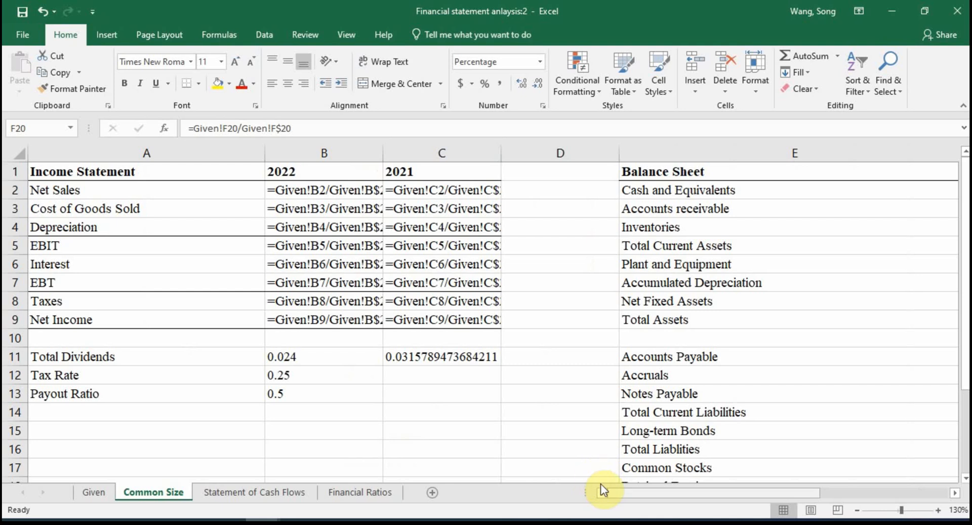
drag(608, 491, 589, 466)
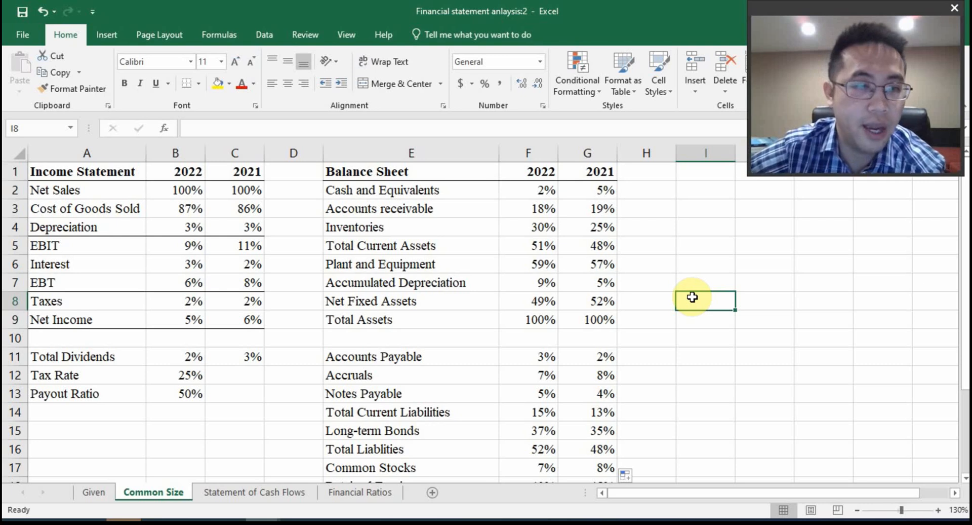
Step: Enter =Given!B11/Given!B2 in B11 as the 2022 Total Dividends ratio and fill it across to C11
click(170, 354)
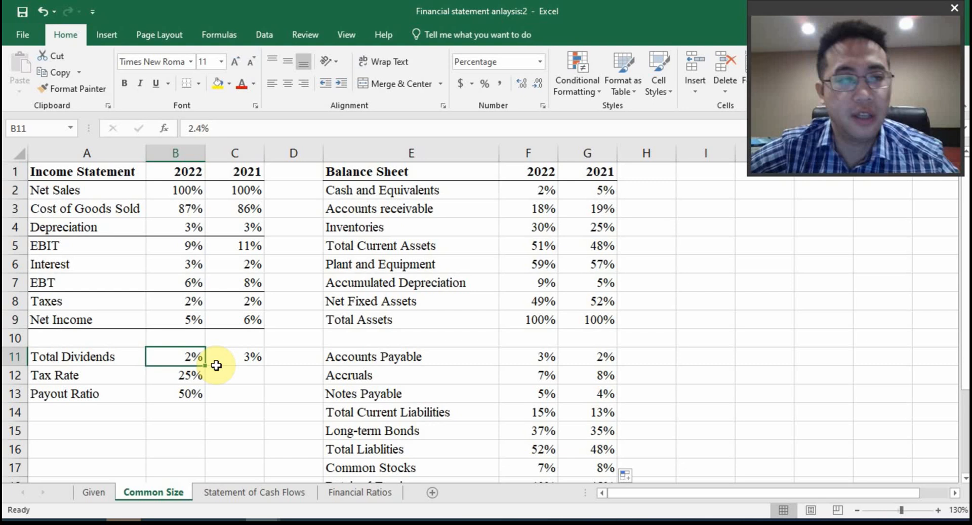
text(=)
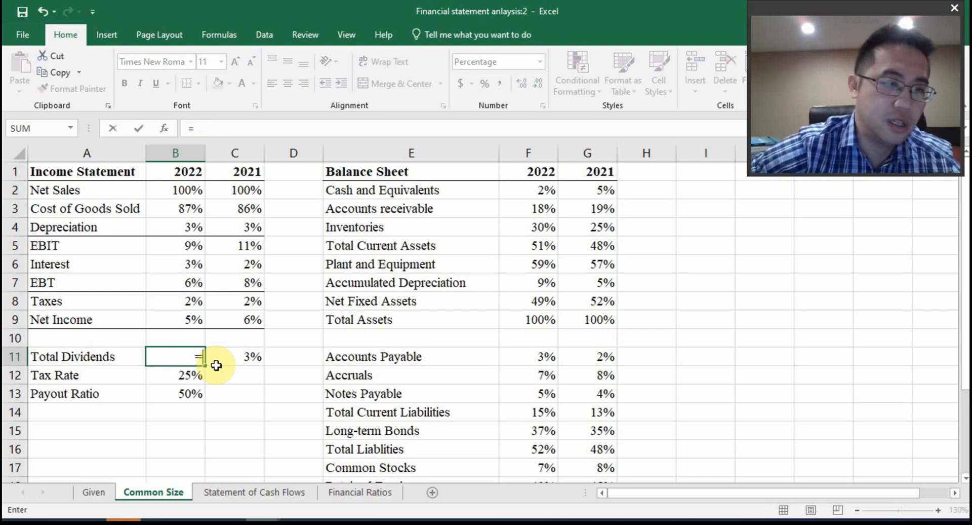
click(104, 495)
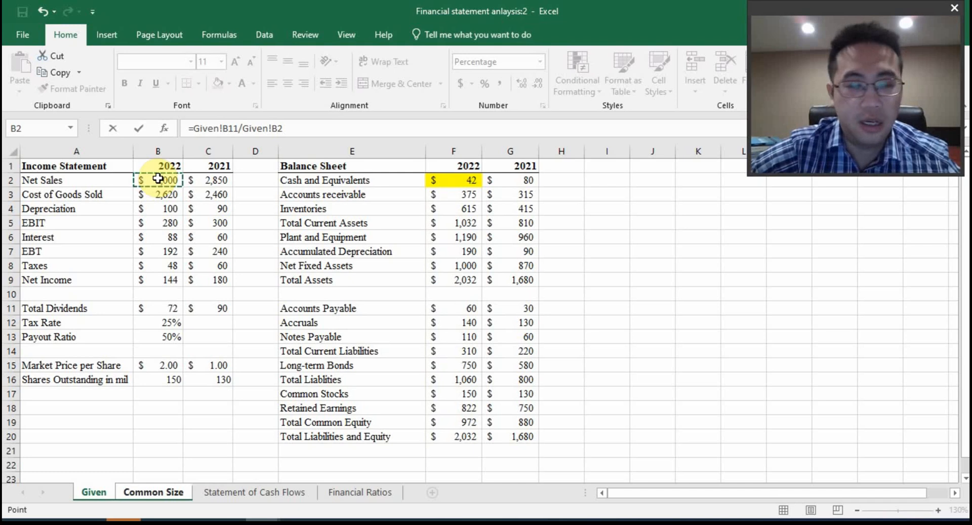
key(Return)
click(195, 357)
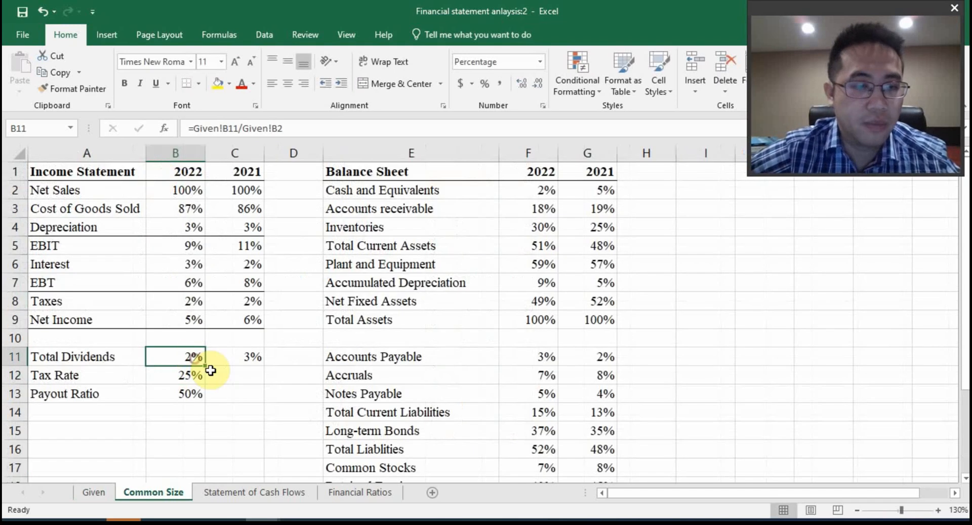
drag(205, 365, 248, 355)
Step: Inspect the Total Dividends formulas in C11 and B11 for correct dividend and net sales references
click(247, 351)
double_click(247, 351)
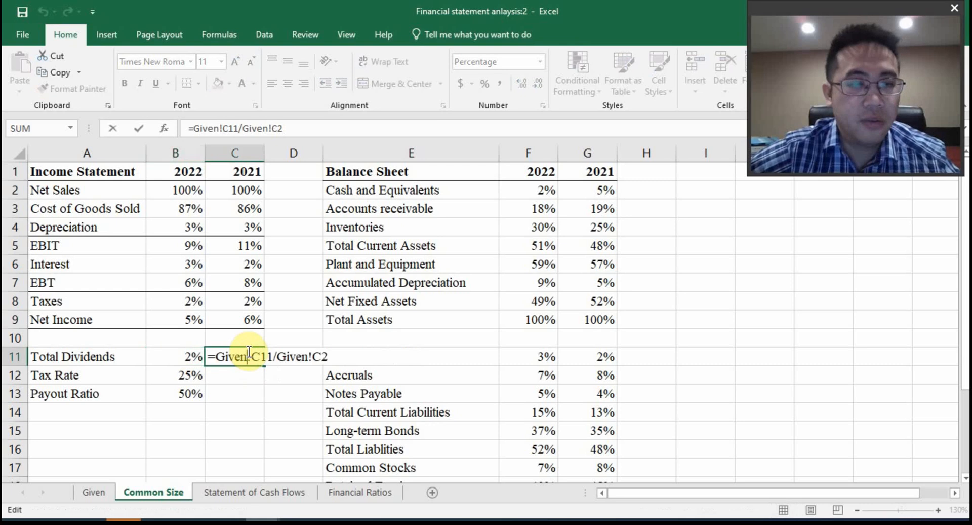
key(Escape)
click(197, 354)
double_click(193, 354)
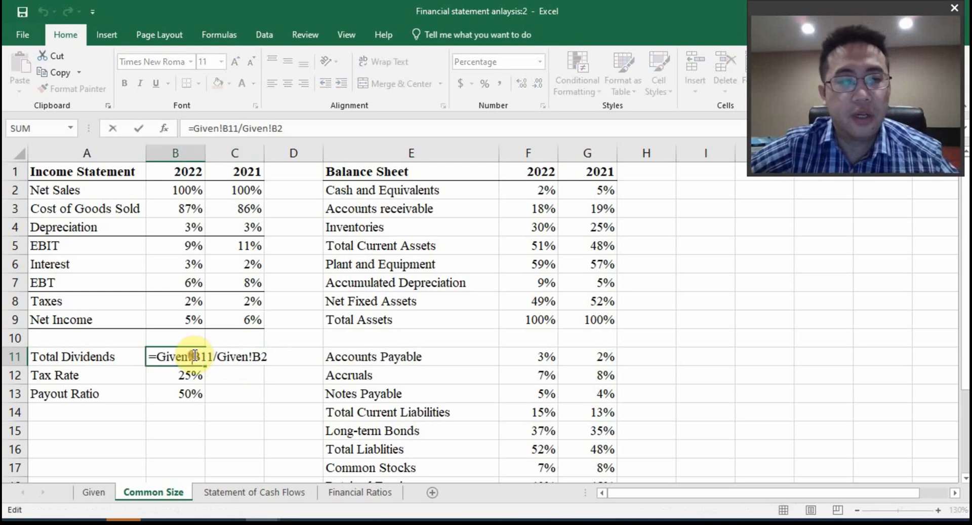
key(Escape)
click(254, 357)
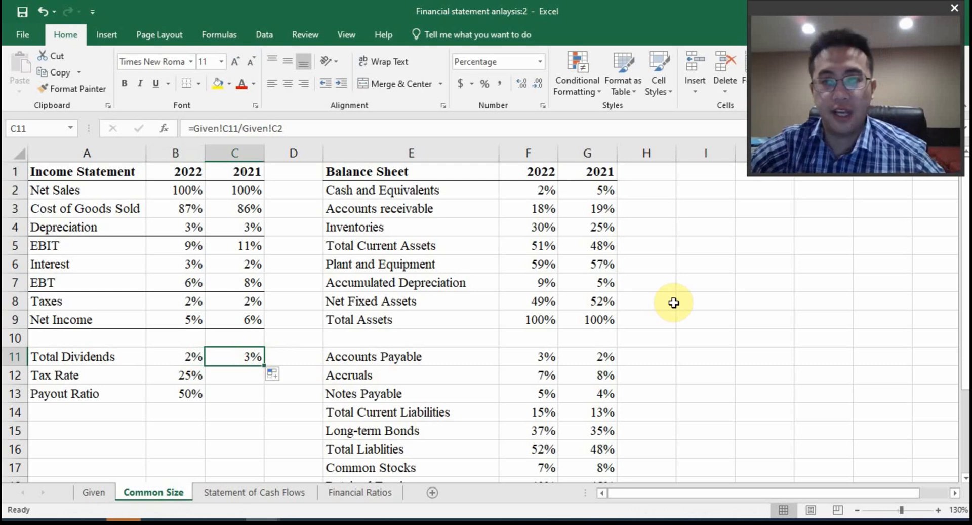